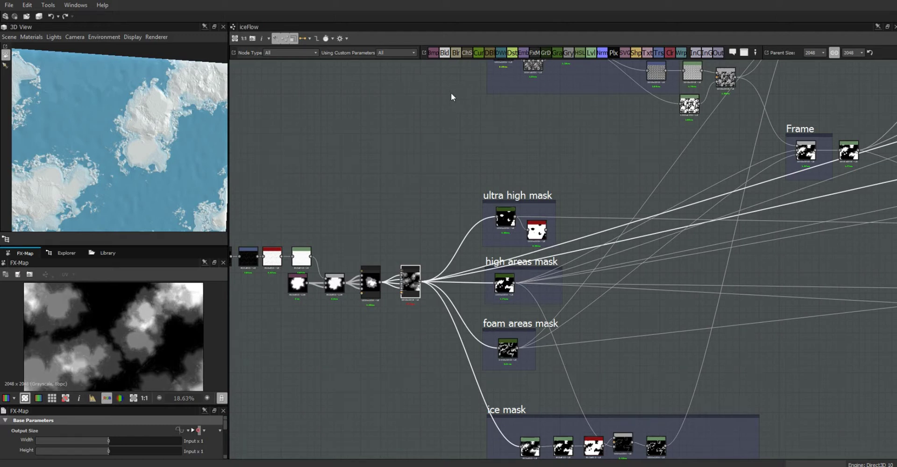
Box-select the noise and FX-Map node chain feeding the iceFlow mask frames.
left_click_drag(169, 187, 134, 165)
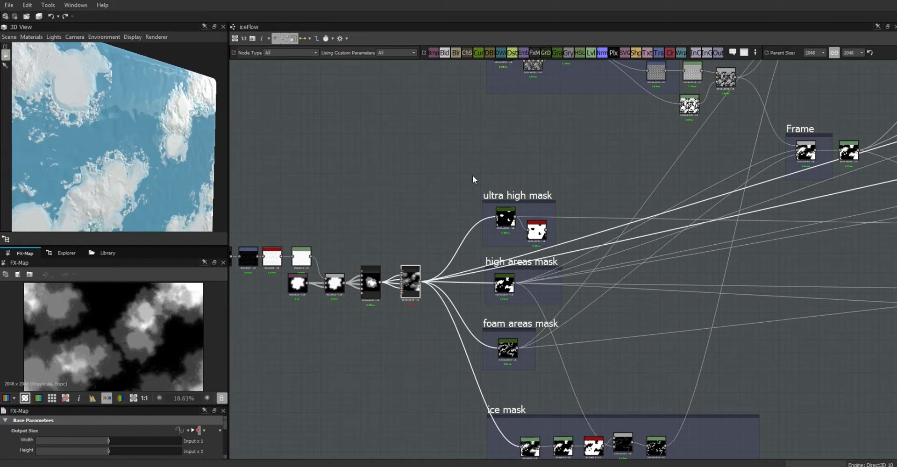
scroll(478, 200, "up", 3)
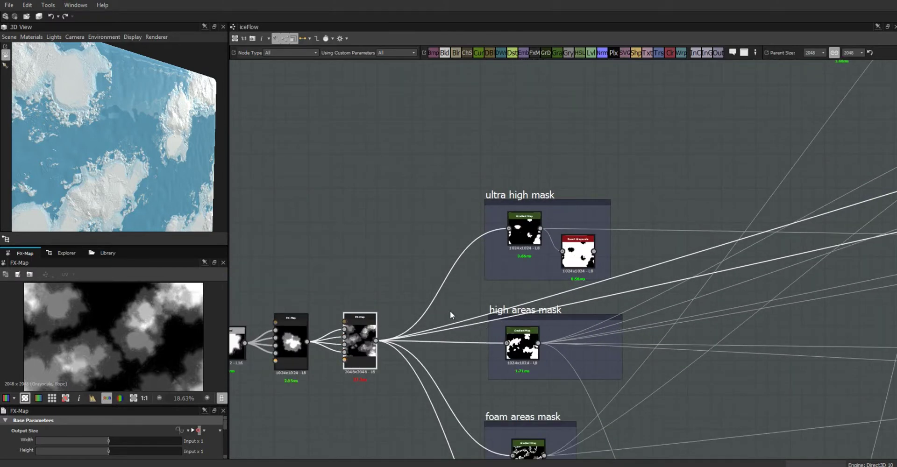
middle_click_drag(464, 382, 425, 312)
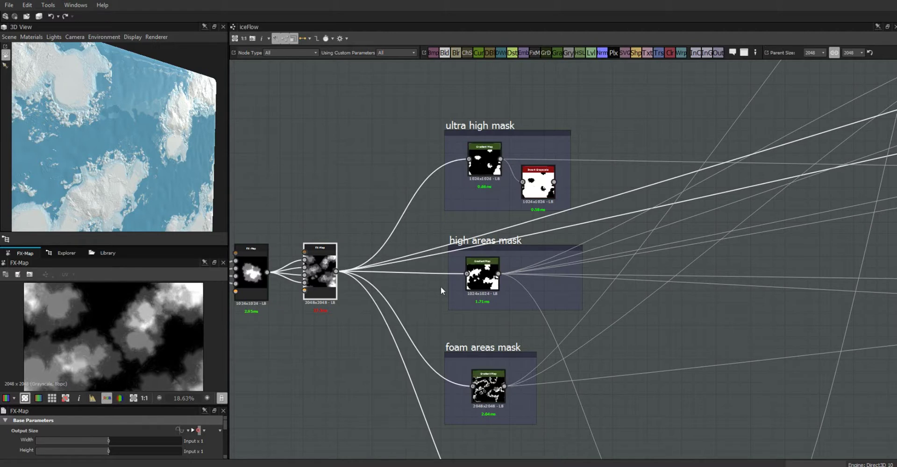
middle_click_drag(351, 143, 380, 163)
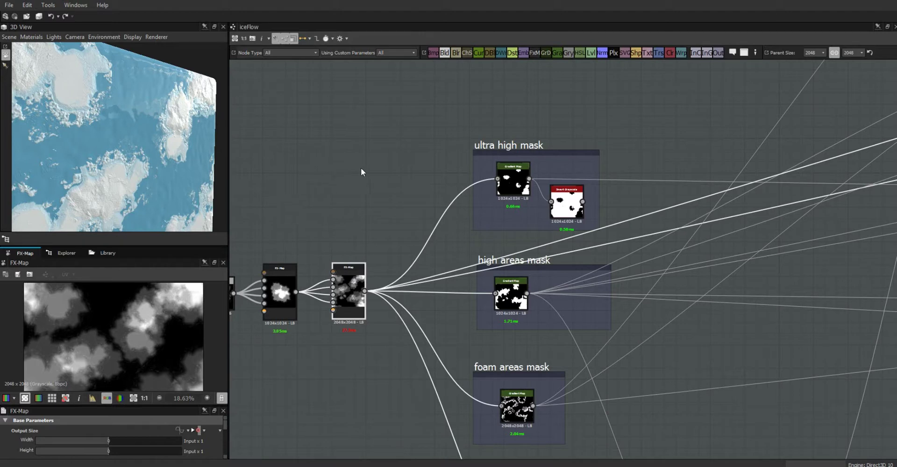
scroll(361, 169, "down", 2)
middle_click_drag(361, 172, 569, 196)
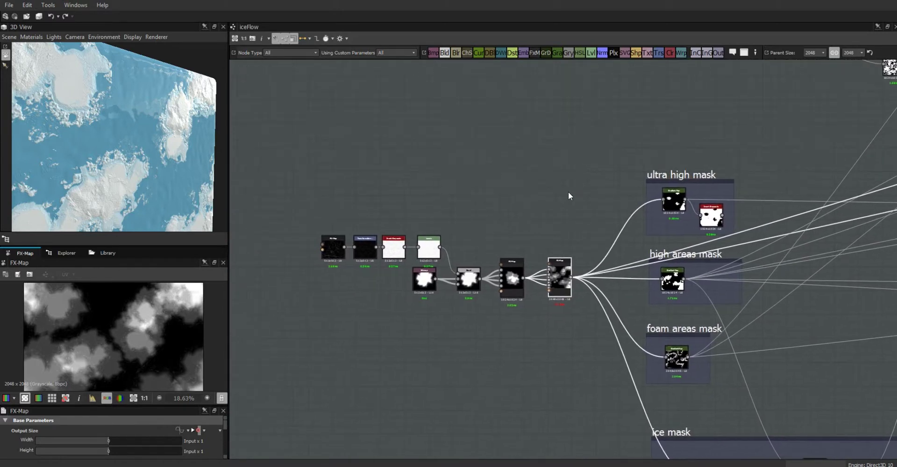
left_click_drag(289, 166, 591, 367)
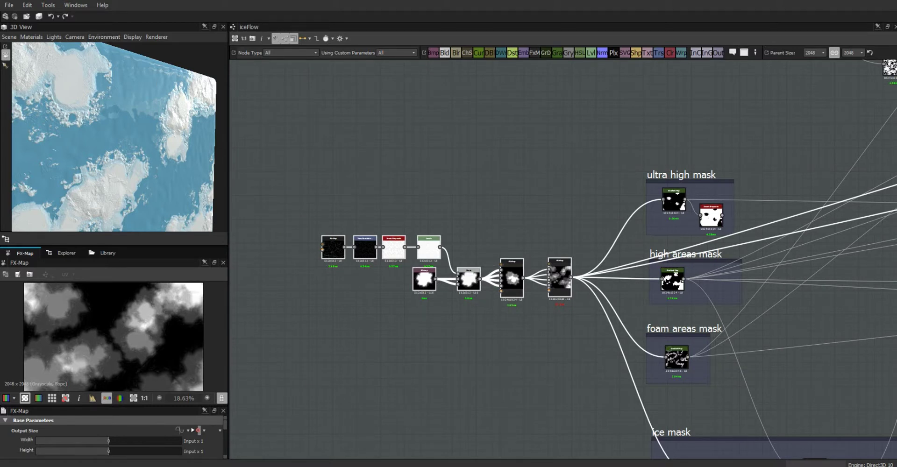
Create a new Physically Based (Metallic/Roughness) substance graph named GradMapTest.
left_click(10, 5)
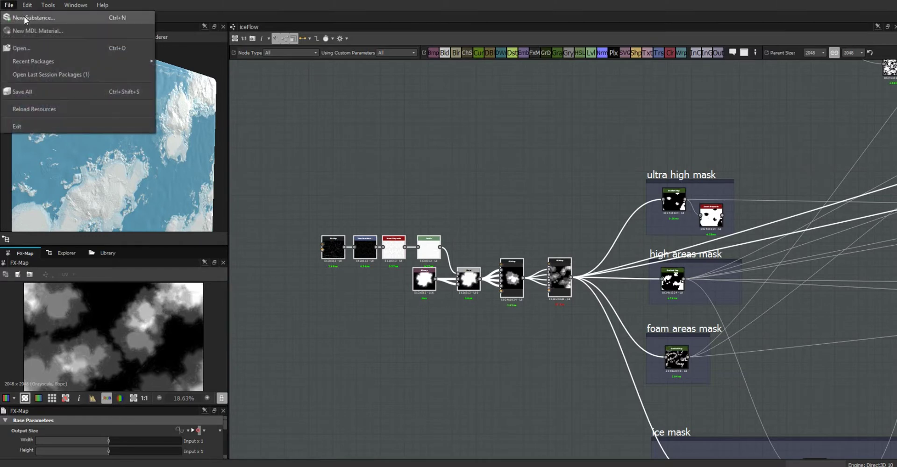
left_click(28, 14)
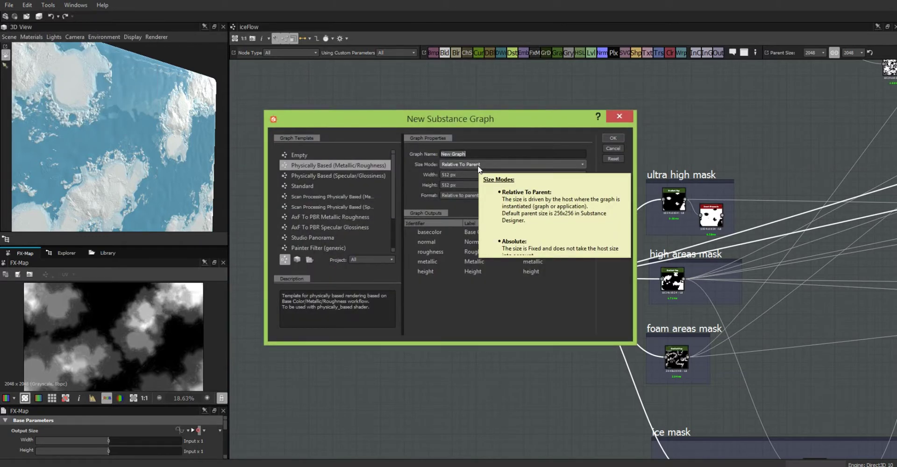
type("GradMapTest")
left_click(613, 139)
middle_click_drag(452, 209, 670, 233)
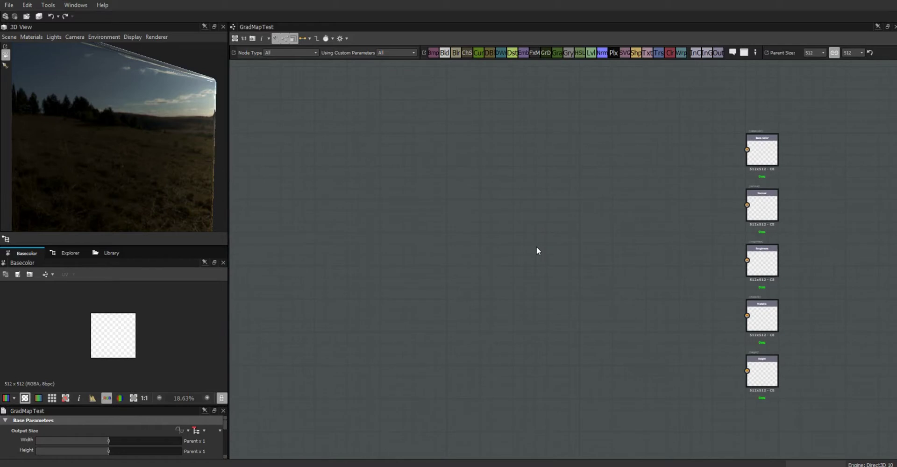
Paste the copied chain and feed its last FX-Map through a new Gradient Map.
key("ctrl+v")
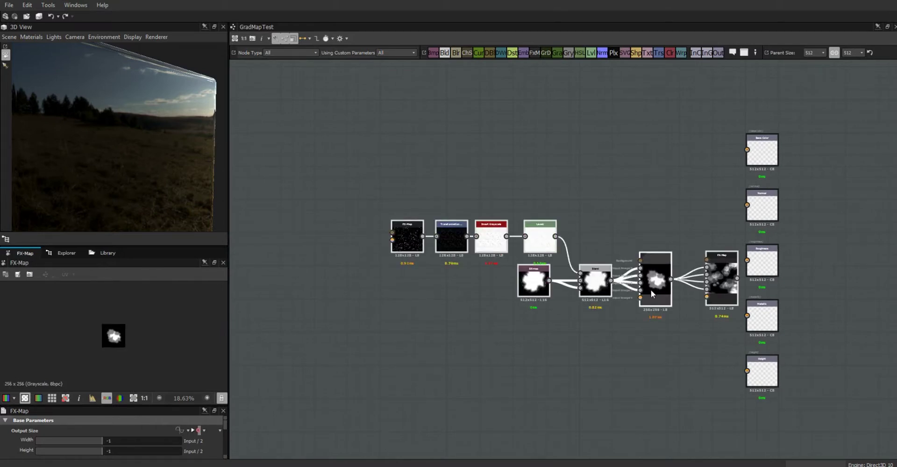
left_click_drag(620, 284, 452, 212)
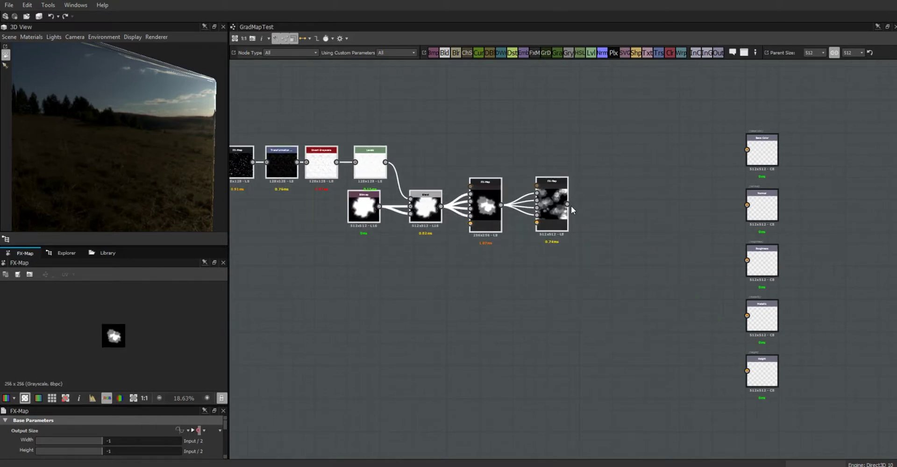
left_click_drag(557, 53, 640, 171)
left_click_drag(567, 204, 747, 150)
Connect a grayscale Uniform Color set to white into the Roughness output.
left_click_drag(644, 301, 644, 301)
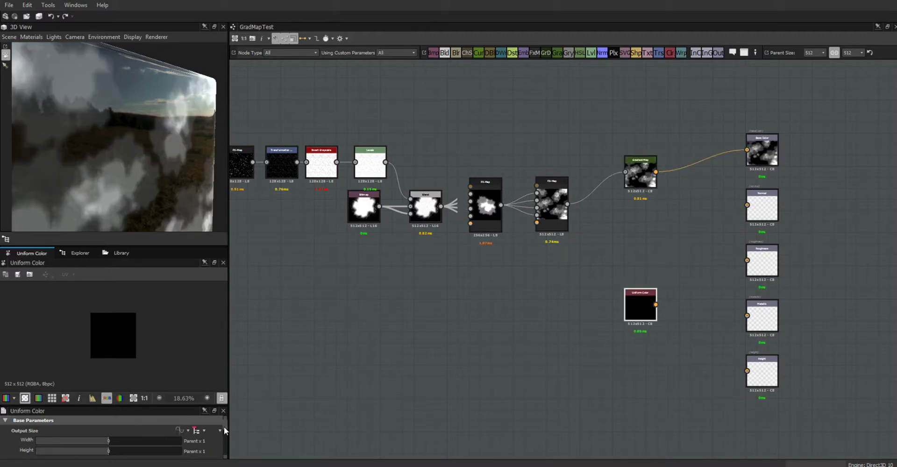
left_click_drag(223, 427, 225, 445)
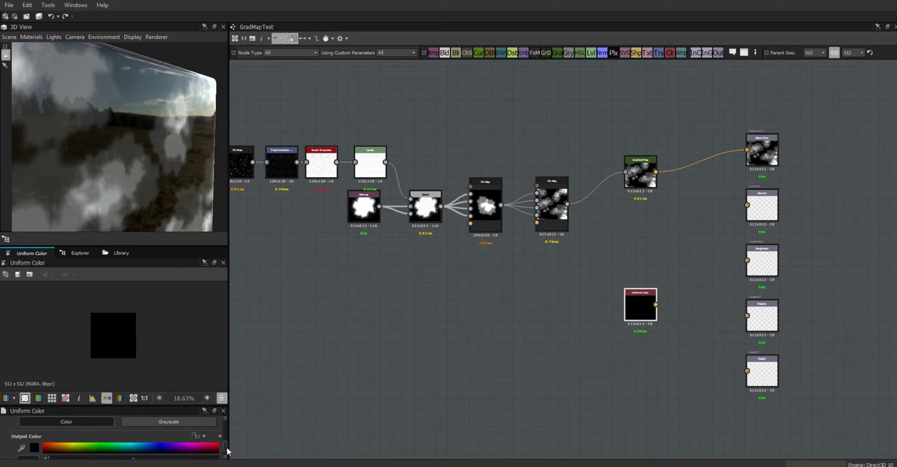
left_click(202, 425)
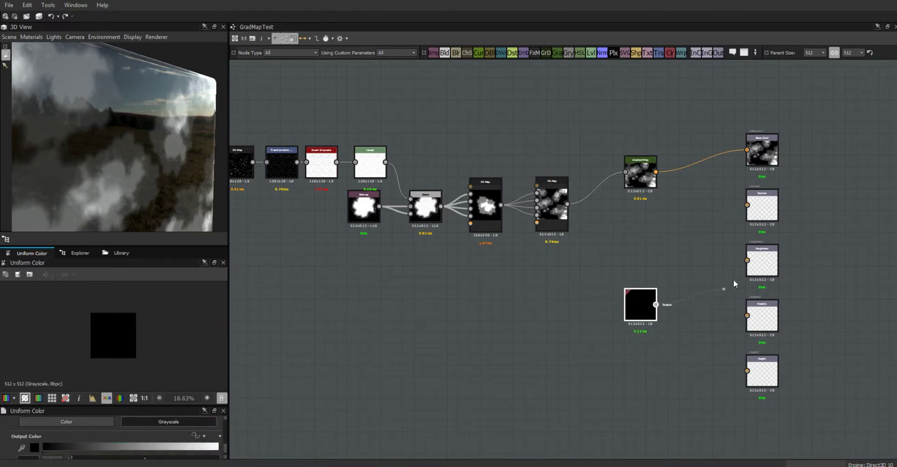
left_click_drag(736, 277, 747, 260)
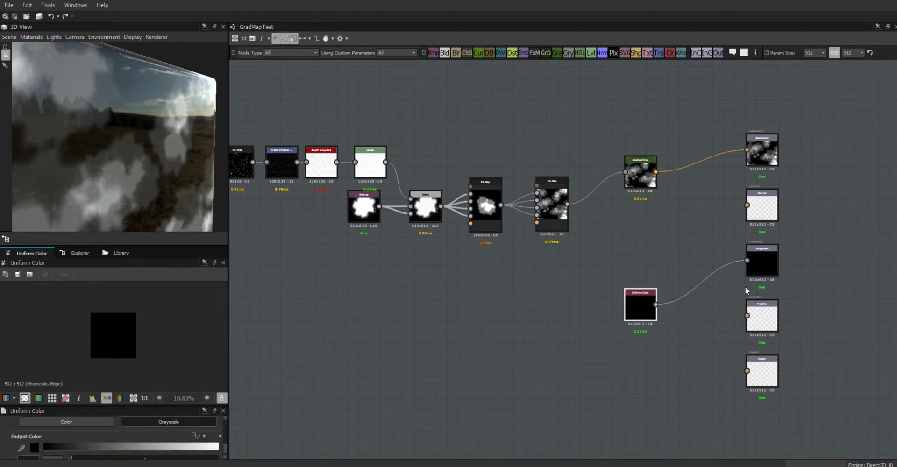
scroll(757, 275, "up", 2)
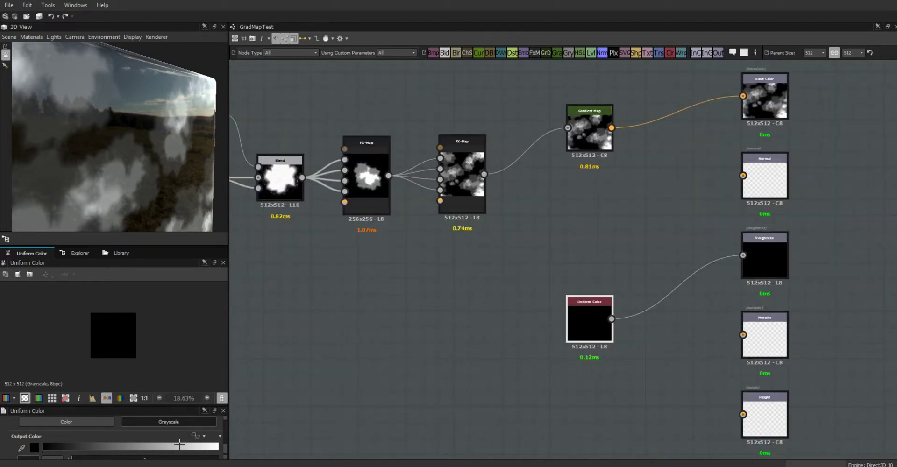
left_click_drag(179, 444, 242, 446)
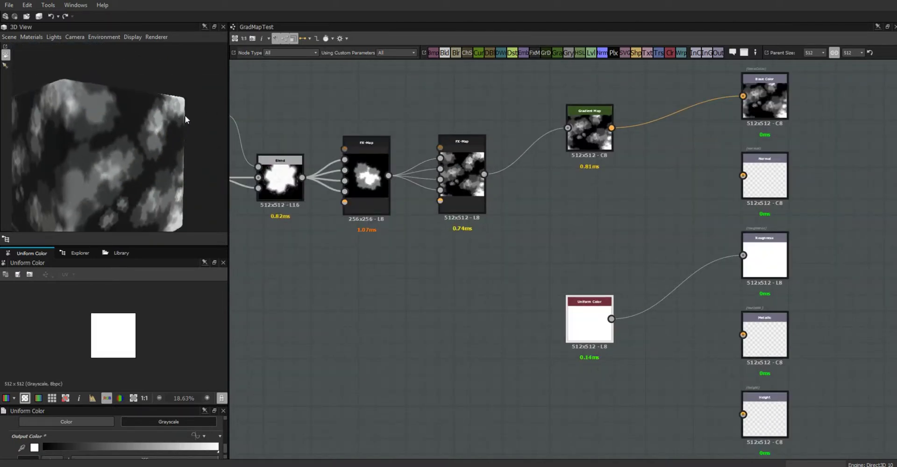
left_click_drag(185, 115, 181, 250)
Set the graph's Parent Size to 2048.
left_click(823, 52)
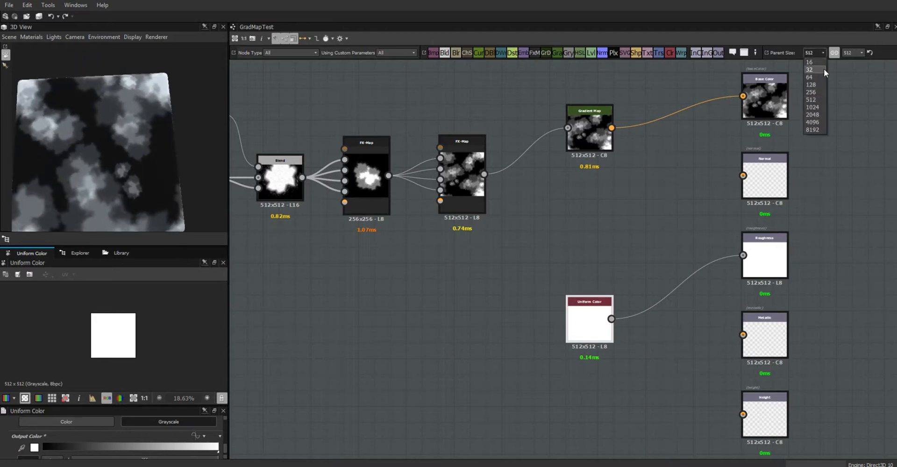
left_click(812, 115)
scroll(144, 169, "up", 3)
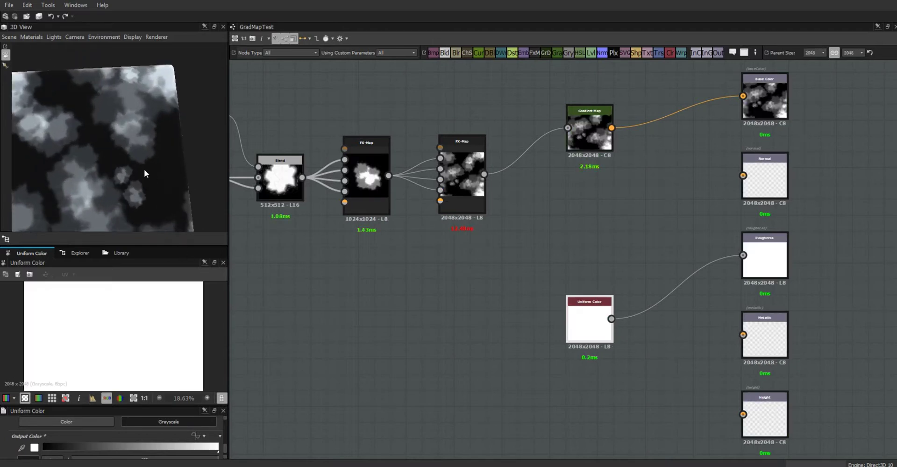
scroll(144, 173, "up", 3)
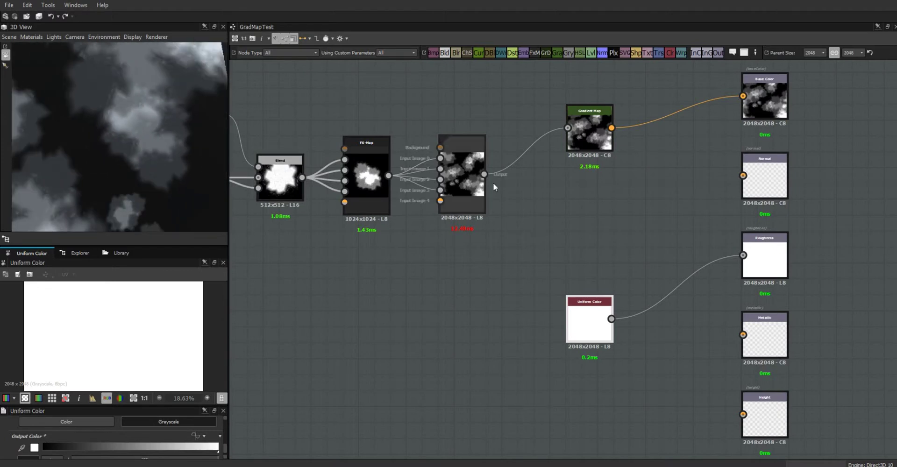
Nudge the second FX-Map and the Gradient Map nodes slightly left to tidy the layout.
left_click(466, 201)
left_click_drag(466, 199, 456, 189)
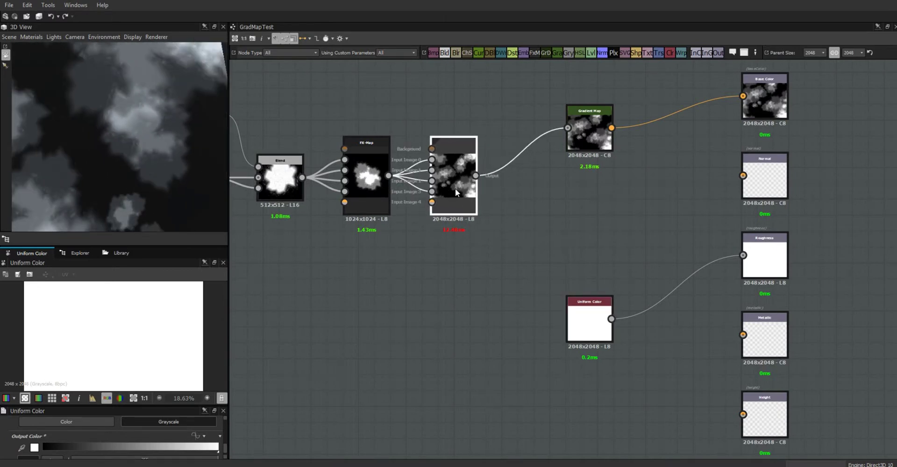
left_click_drag(143, 153, 106, 162)
left_click_drag(152, 144, 124, 155)
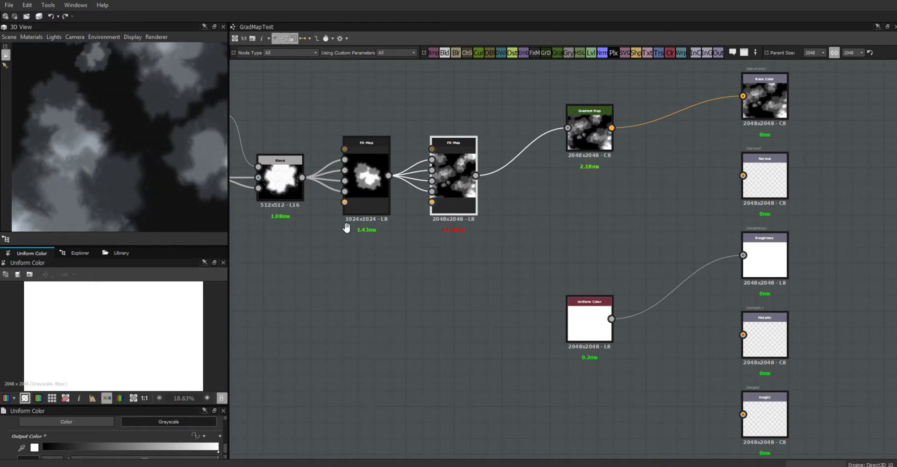
middle_click_drag(389, 242, 517, 276)
middle_click_drag(591, 308, 415, 274)
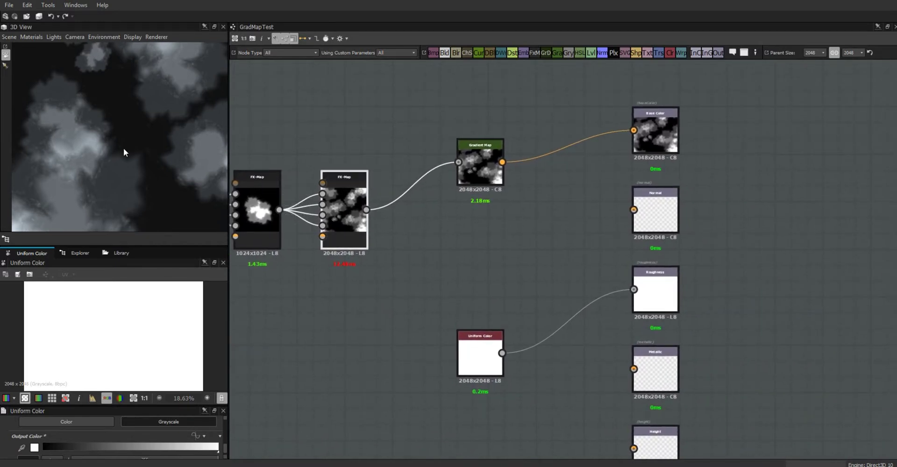
scroll(124, 148, "down", 2)
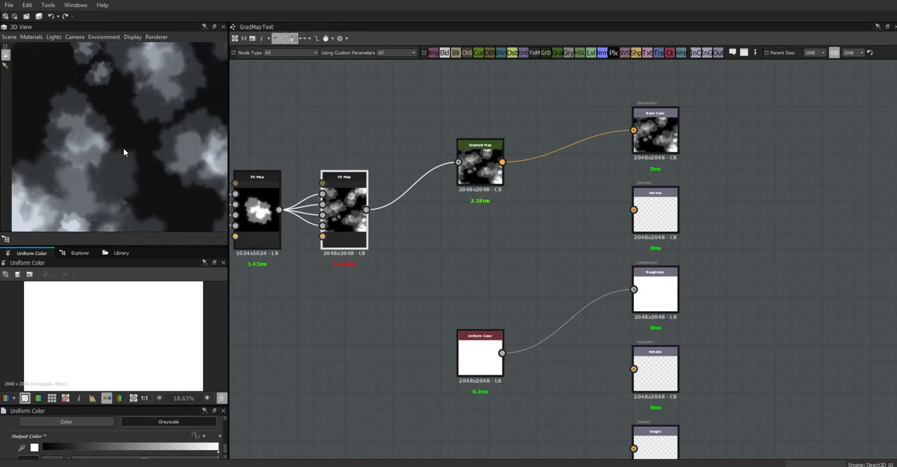
mouse_move(170, 137)
middle_mouse_down()
mouse_move(215, 106)
mouse_move(164, 141)
middle_mouse_up()
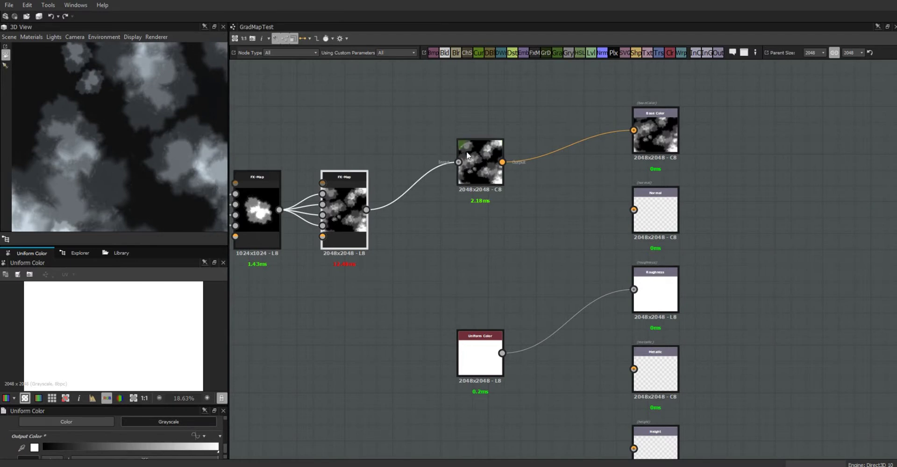
mouse_move(474, 161)
left_mouse_down()
mouse_move(457, 163)
mouse_move(506, 187)
mouse_move(474, 167)
left_mouse_up()
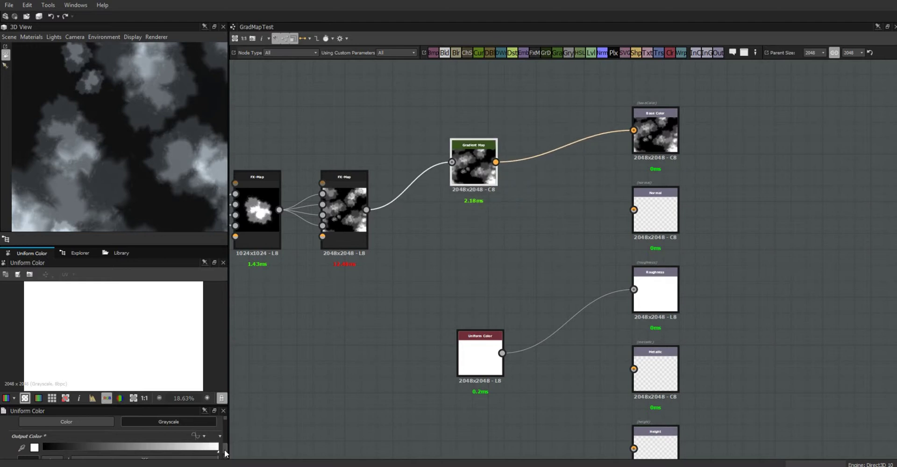
left_click_drag(226, 453, 230, 460)
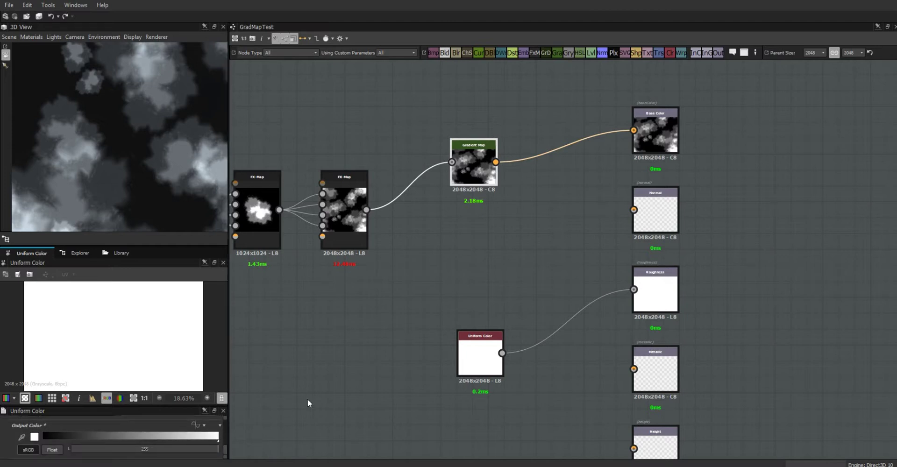
Open the Gradient Map's gradient editor and move it aside.
left_click(470, 184)
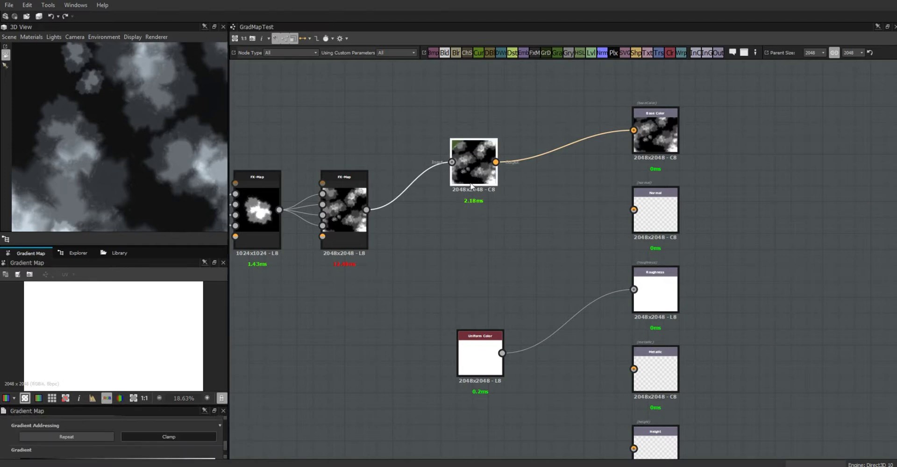
left_click_drag(225, 447, 225, 456)
left_click(208, 451)
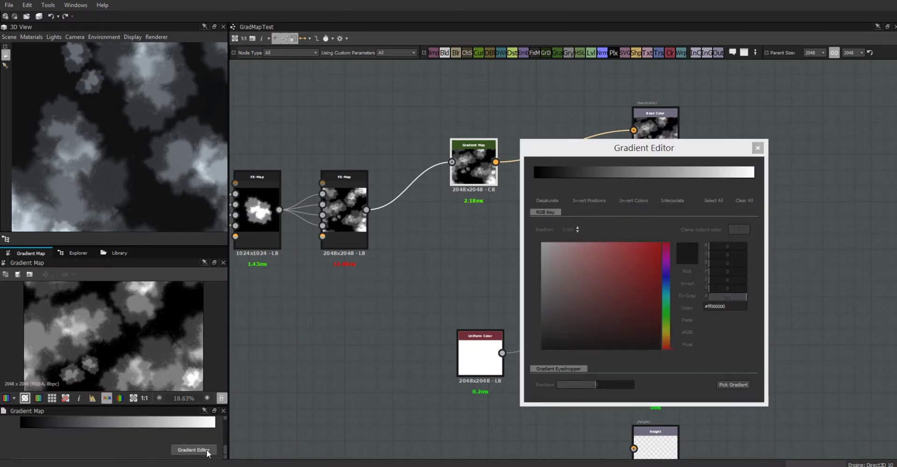
left_click_drag(650, 144, 722, 97)
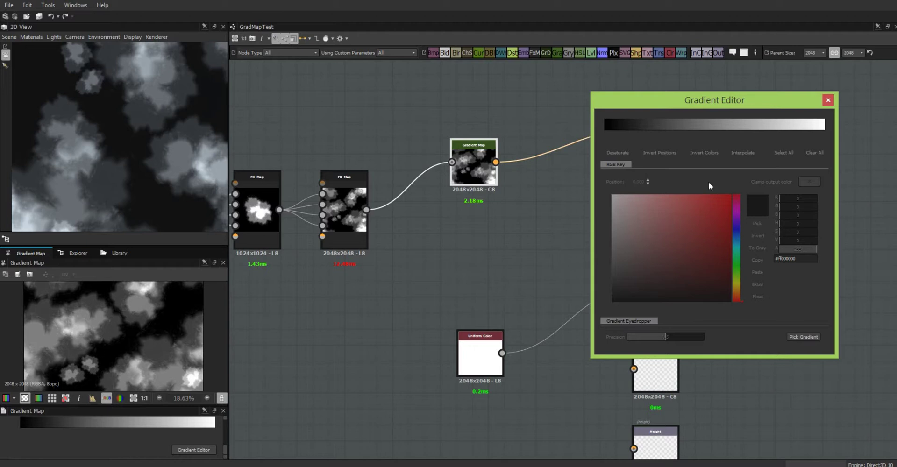
Add a gradient key at position 0.000 and make it pure red (255, 0, 0).
left_click(605, 128)
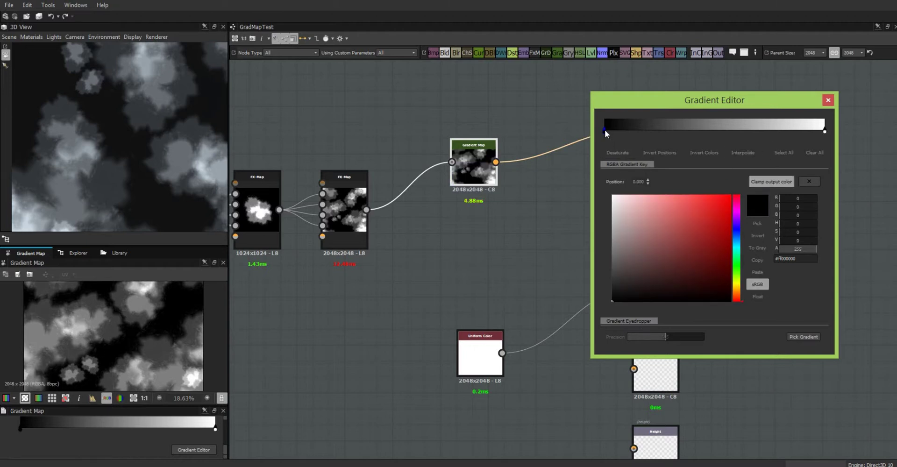
left_click_drag(605, 130, 600, 131)
left_click_drag(119, 160, 148, 126)
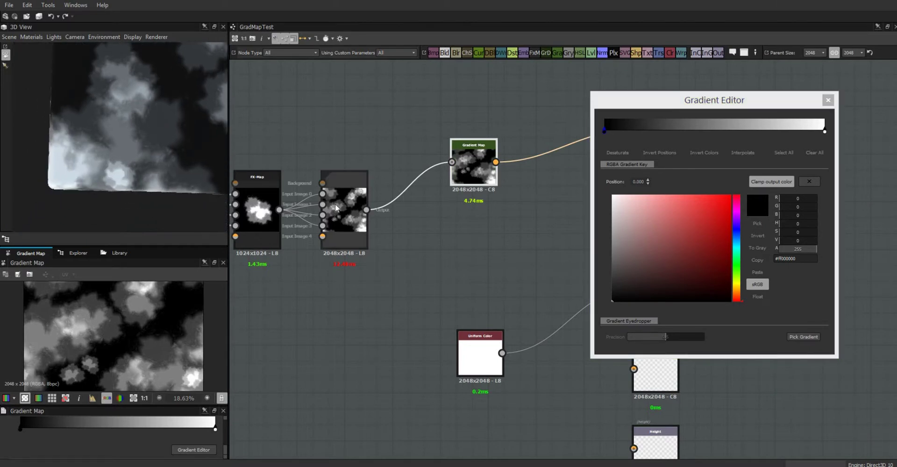
scroll(161, 144, "up", 3)
left_click_drag(170, 136, 121, 86)
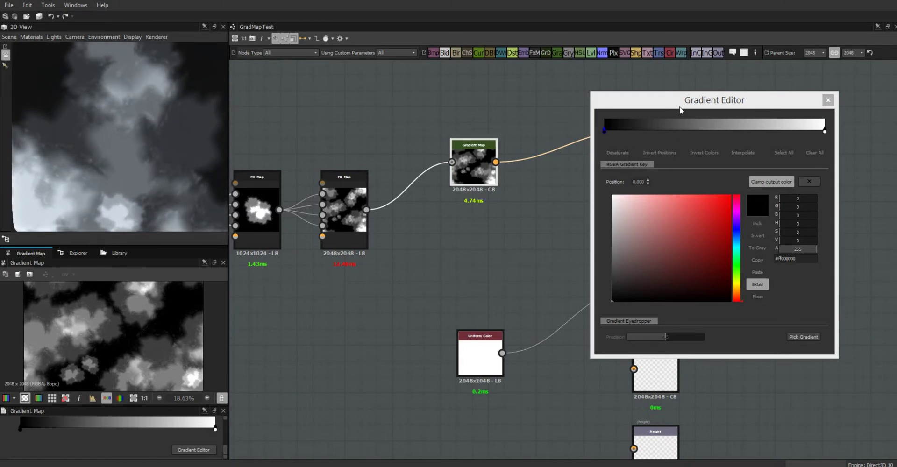
left_click(730, 195)
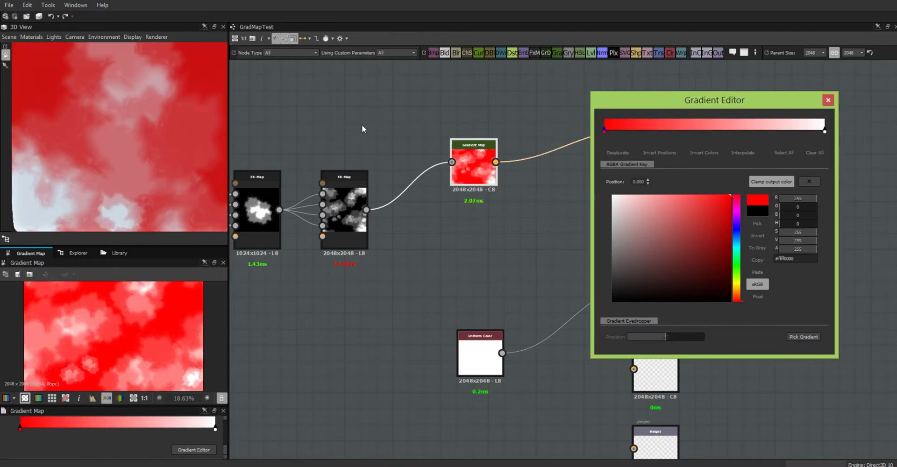
scroll(338, 224, "up", 4)
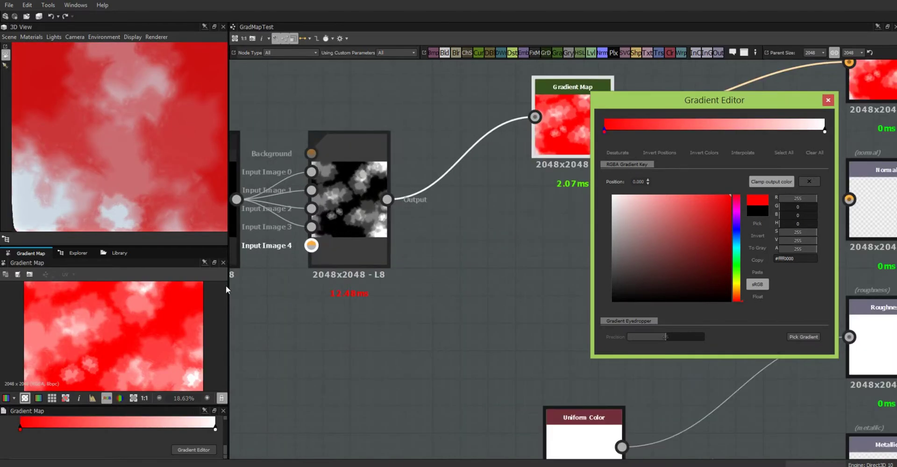
Compare the FX-Map and Gradient Map outputs, then reopen the Gradient Map's gradient editor.
left_click(352, 212)
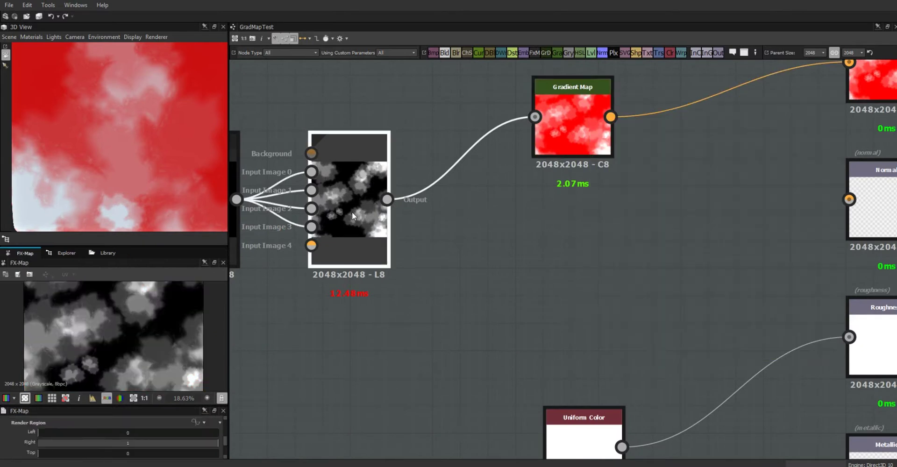
mouse_move(136, 149)
left_mouse_down()
mouse_move(145, 133)
mouse_move(136, 150)
mouse_move(122, 147)
left_mouse_up()
scroll(120, 159, "up", 3)
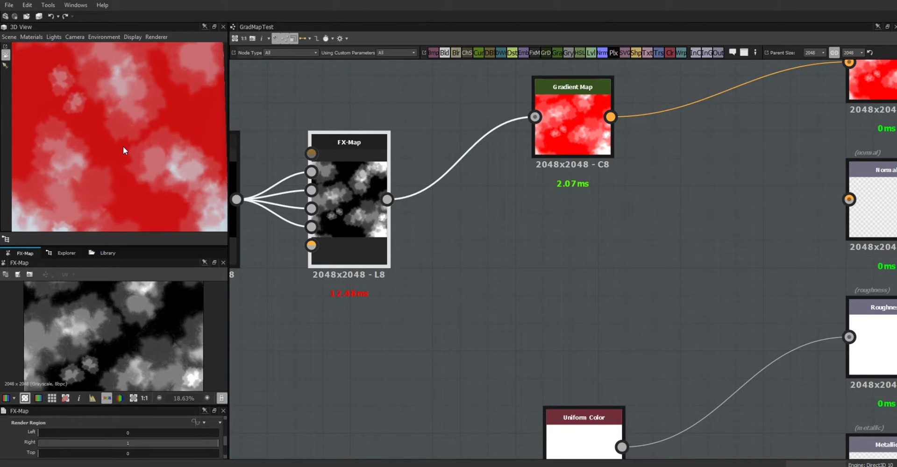
left_click(569, 119)
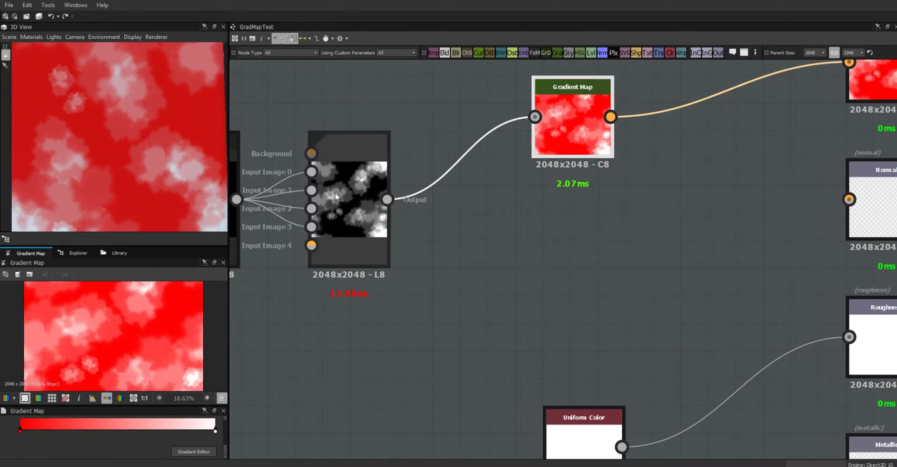
left_click(355, 189)
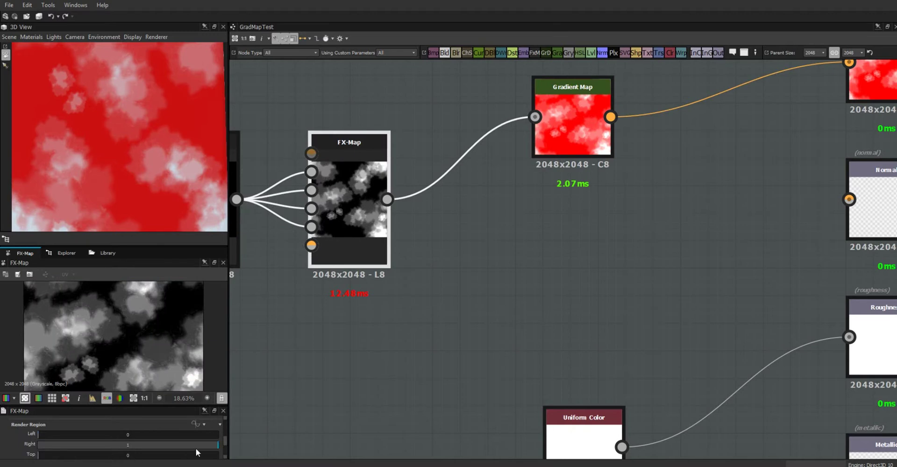
left_click(551, 152)
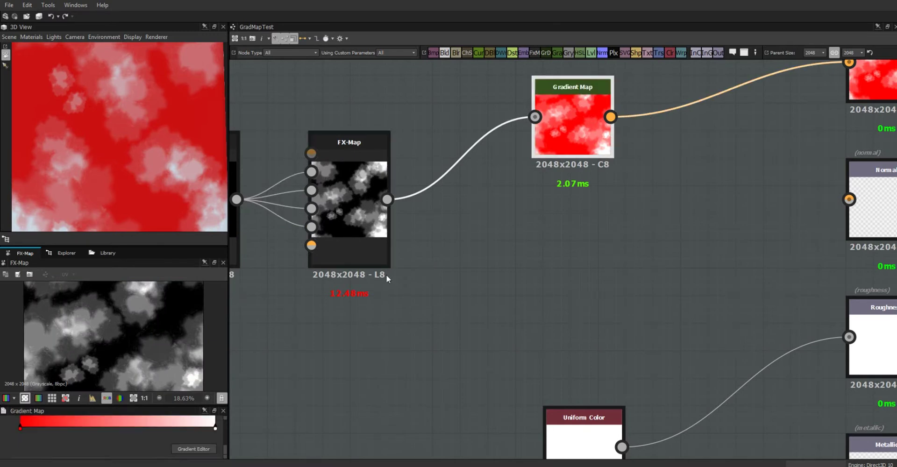
left_click(201, 450)
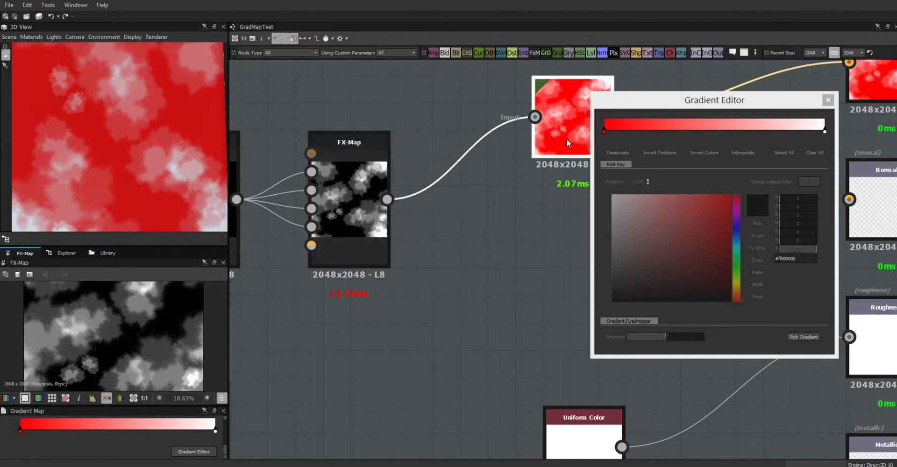
Keep the start key red and add a blue (10, 5, 255) key at 0.026.
left_click(608, 128)
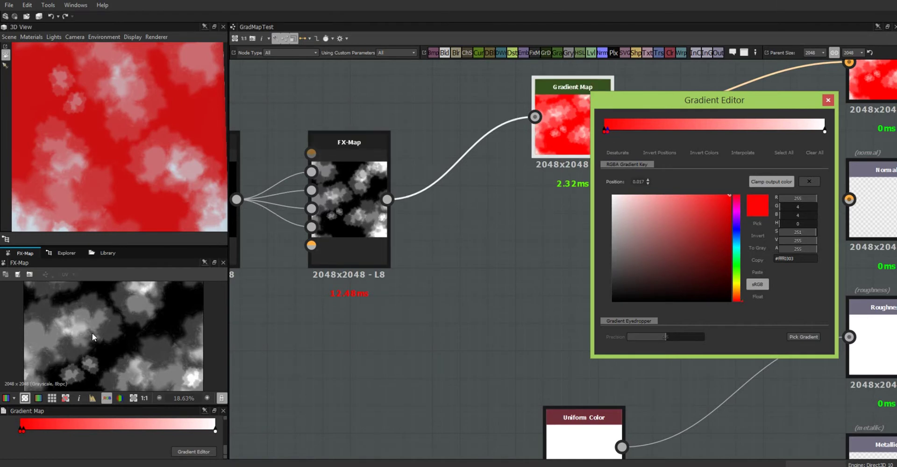
scroll(91, 332, "up", 4)
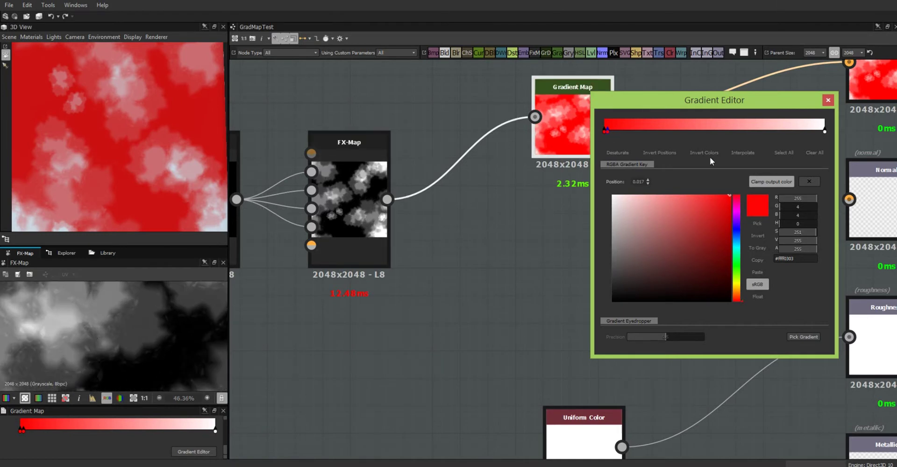
left_click(741, 229)
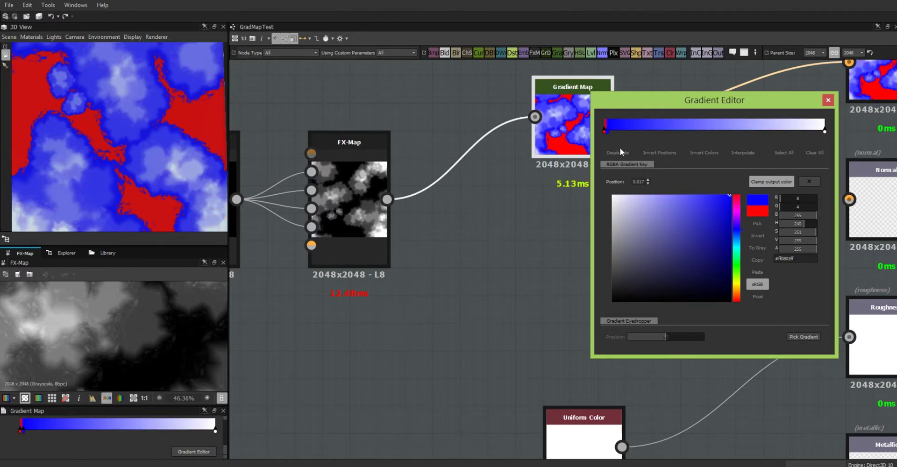
left_click(735, 194)
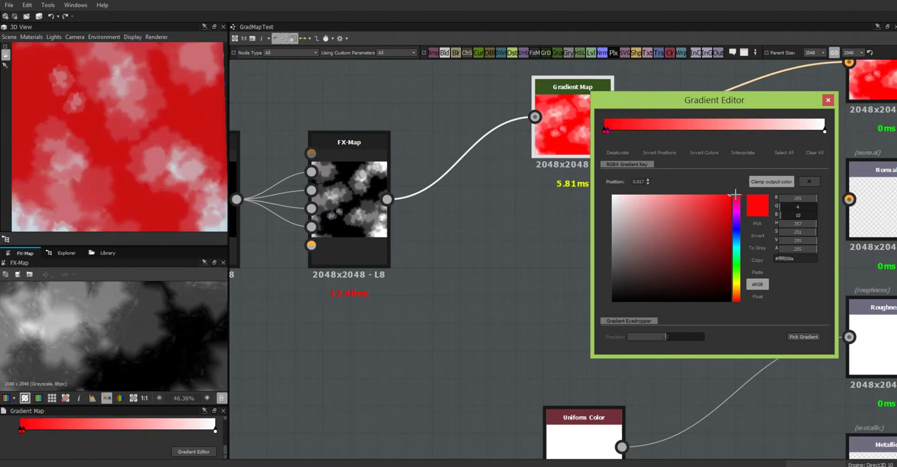
left_click(610, 129)
left_click(739, 229)
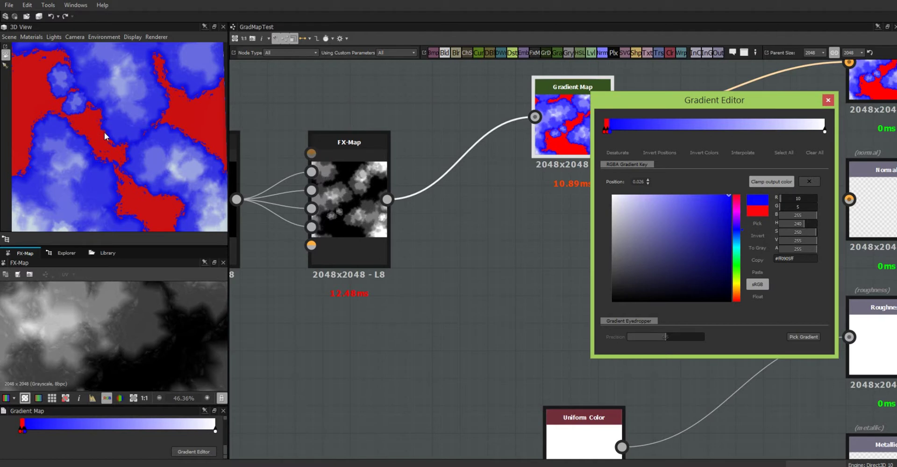
scroll(106, 134, "up", 5)
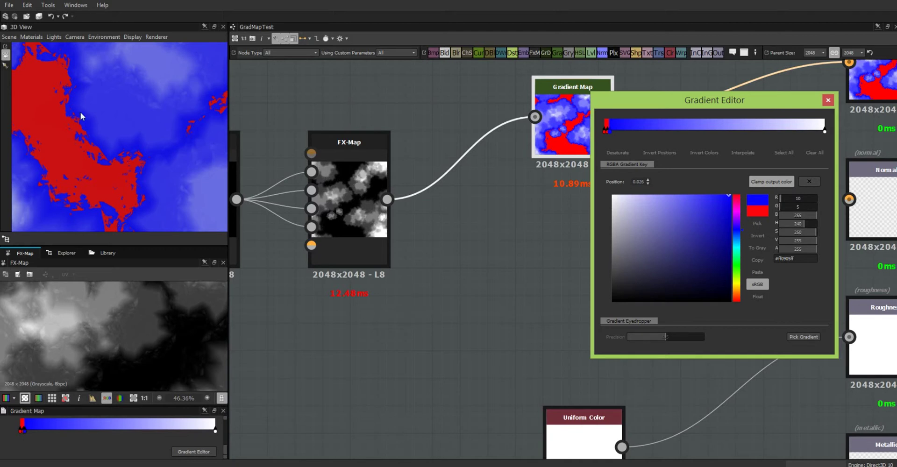
scroll(117, 148, "down", 2)
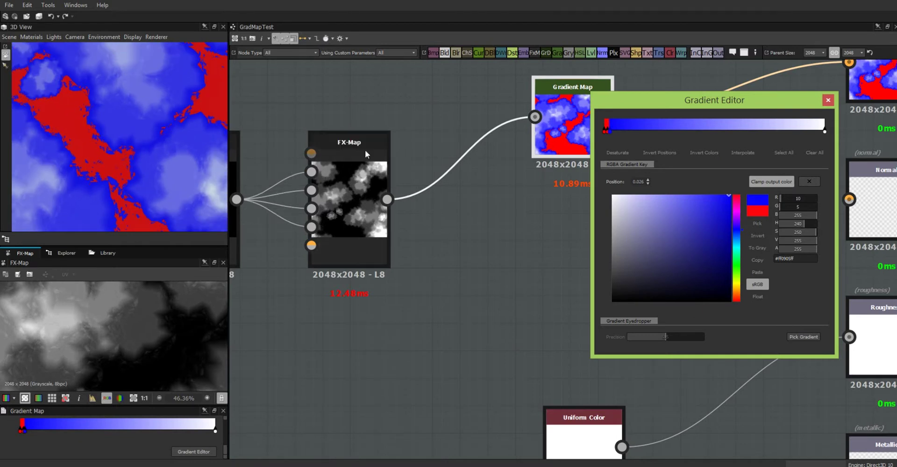
Drag the blue gradient key right to about 0.202, widening the red band.
left_click_drag(560, 126, 500, 126)
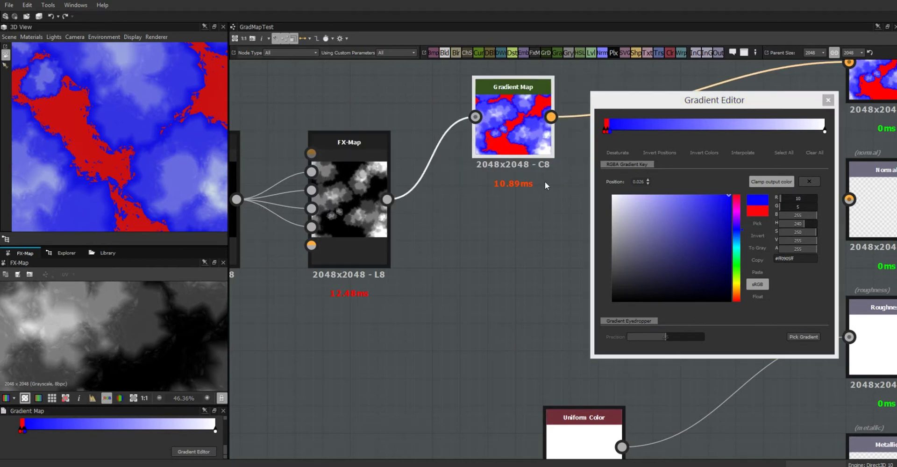
scroll(341, 231, "up", 1)
scroll(161, 322, "up", 2)
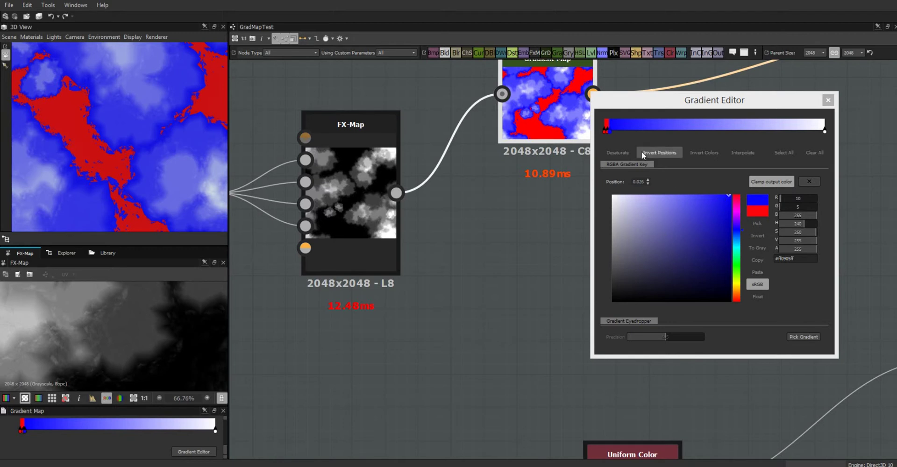
left_click(610, 135)
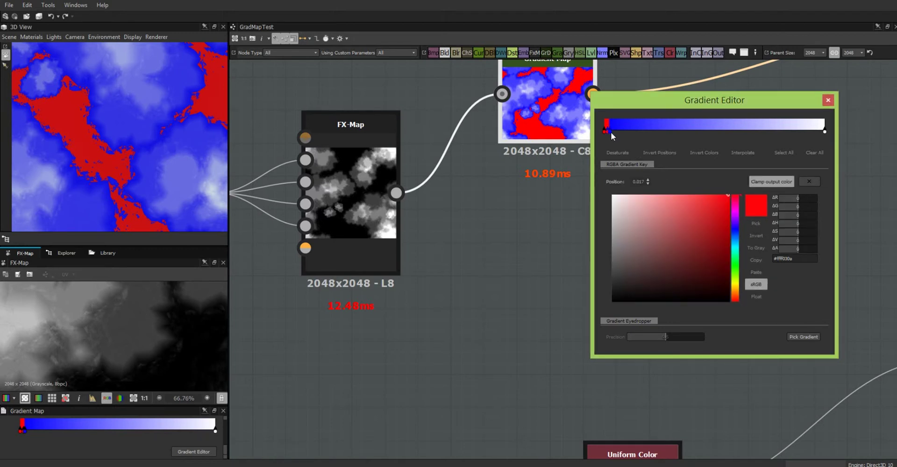
left_click(610, 133)
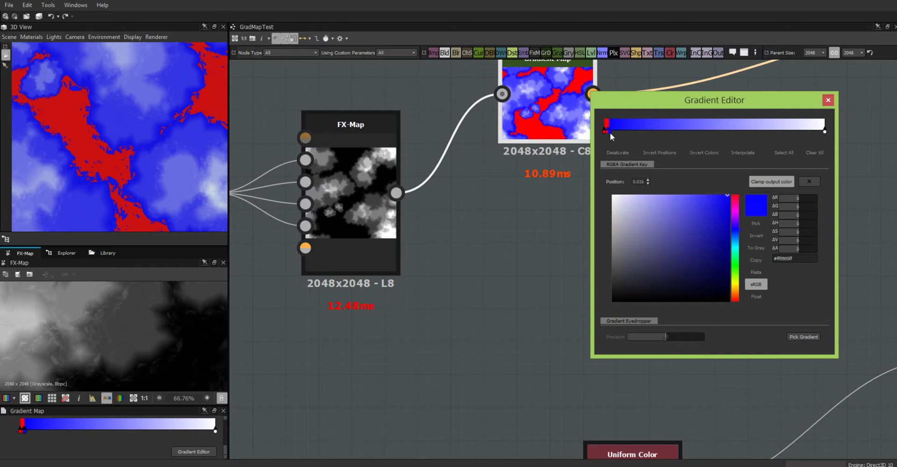
left_click_drag(610, 133, 644, 133)
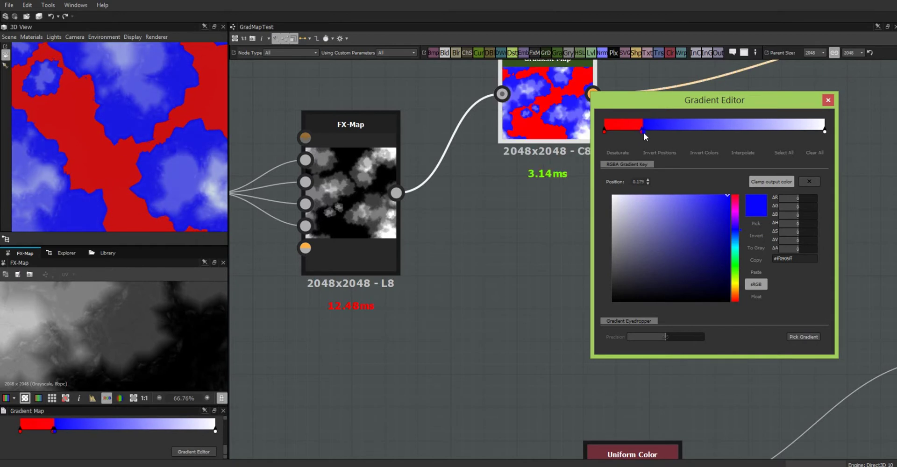
left_click_drag(644, 133, 646, 133)
left_click(647, 122)
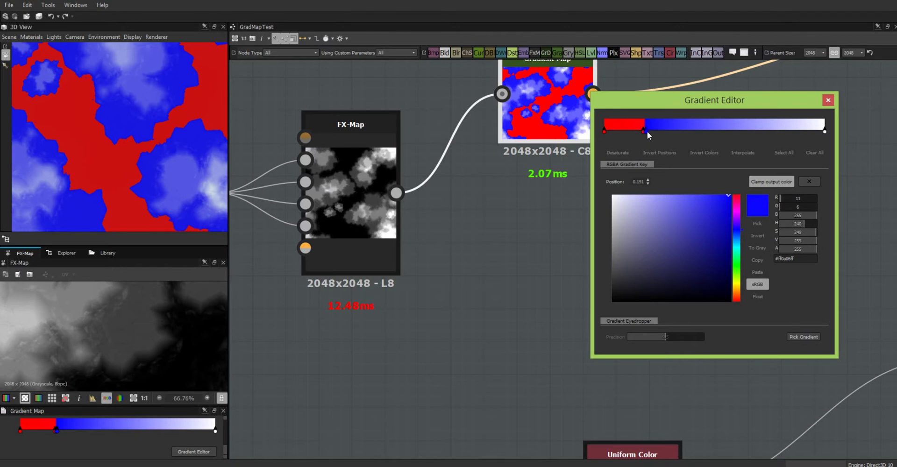
left_click_drag(646, 131, 652, 131)
Nudge the blue key to about 0.215 and add a green key just after it.
left_click_drag(650, 132, 652, 131)
left_click(655, 126)
left_click_drag(742, 248, 742, 265)
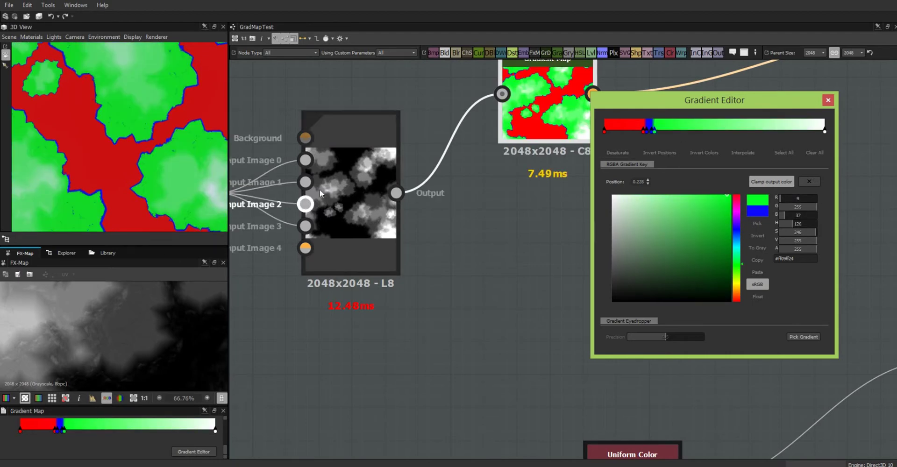
scroll(319, 189, "up", 3)
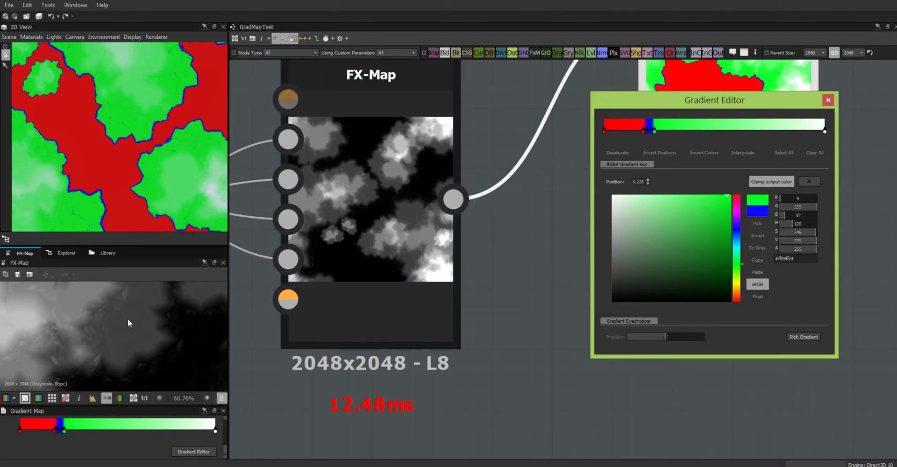
left_click(163, 337)
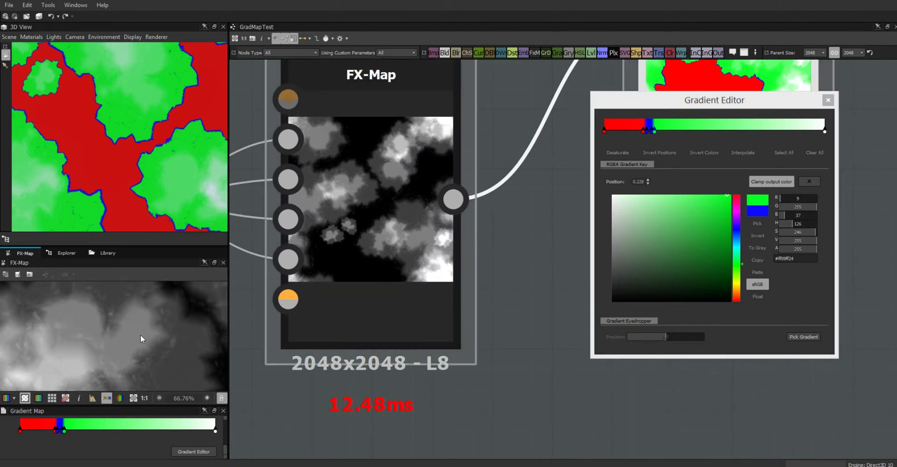
Shift the blue key to 0.277, widening the blue bands between red and green.
left_click(661, 135)
mouse_move(660, 134)
left_mouse_down()
mouse_move(654, 131)
mouse_move(662, 131)
left_mouse_up()
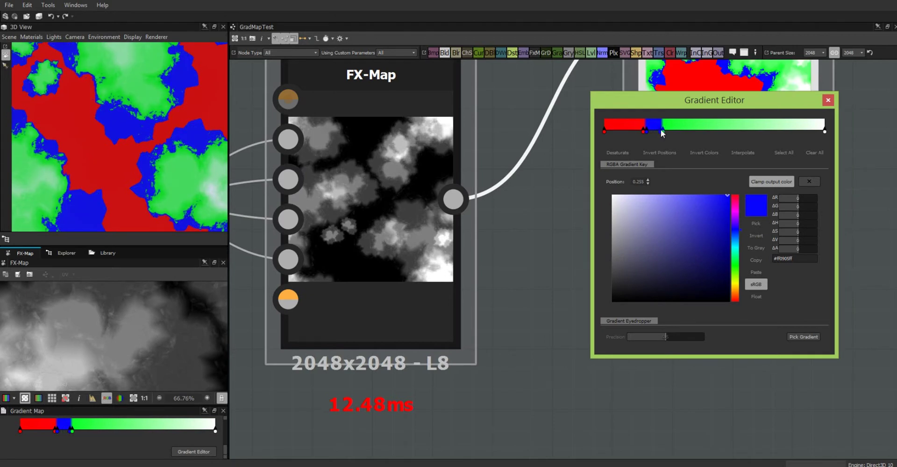
left_click_drag(662, 131, 667, 130)
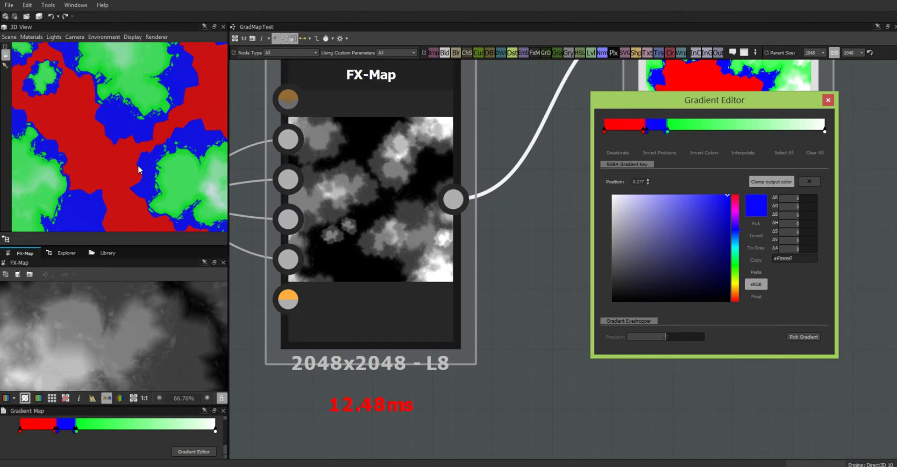
left_click_drag(131, 172, 128, 130)
left_click_drag(154, 194, 148, 130)
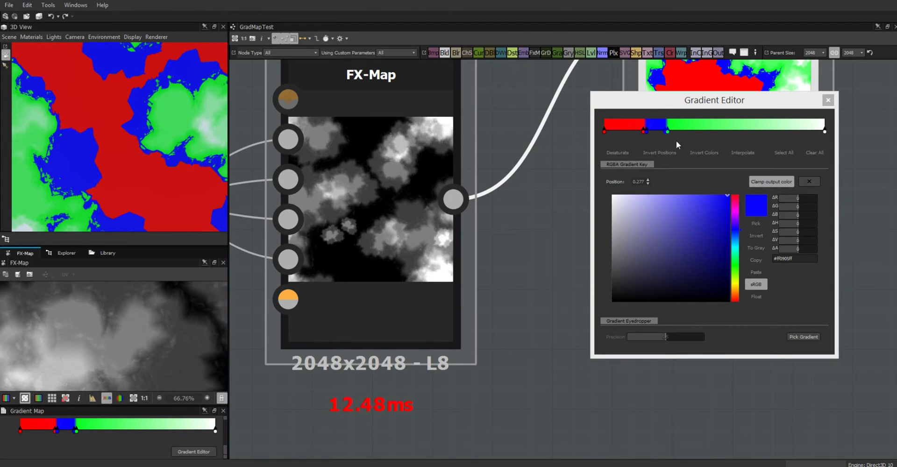
left_click_drag(725, 101, 733, 91)
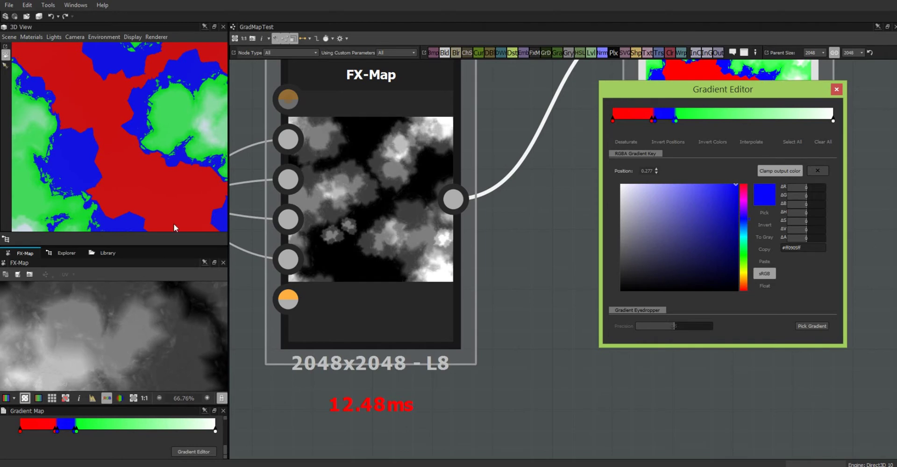
Add a key beside the green key, try yellow, then revert it to green.
left_click_drag(186, 192, 164, 196)
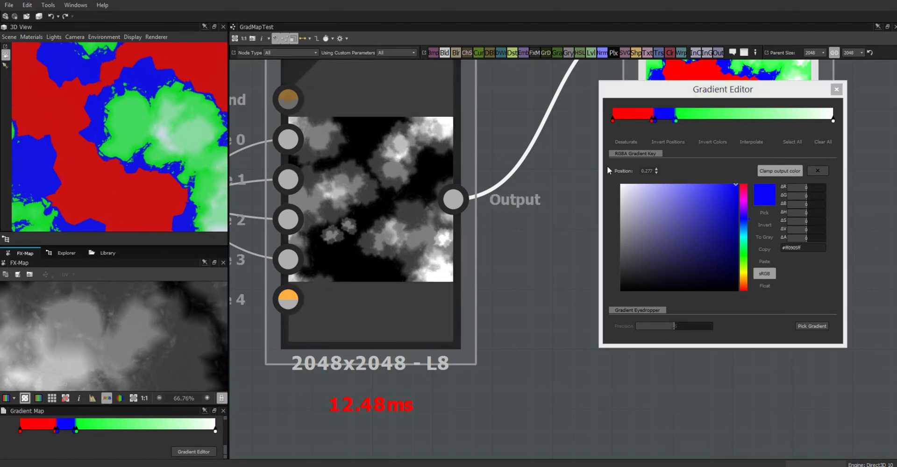
left_click(678, 120)
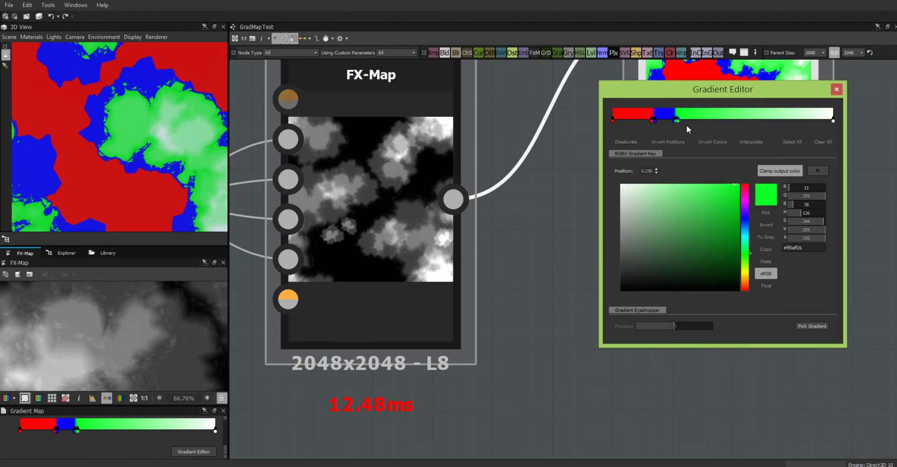
left_click(682, 119)
left_click(747, 273)
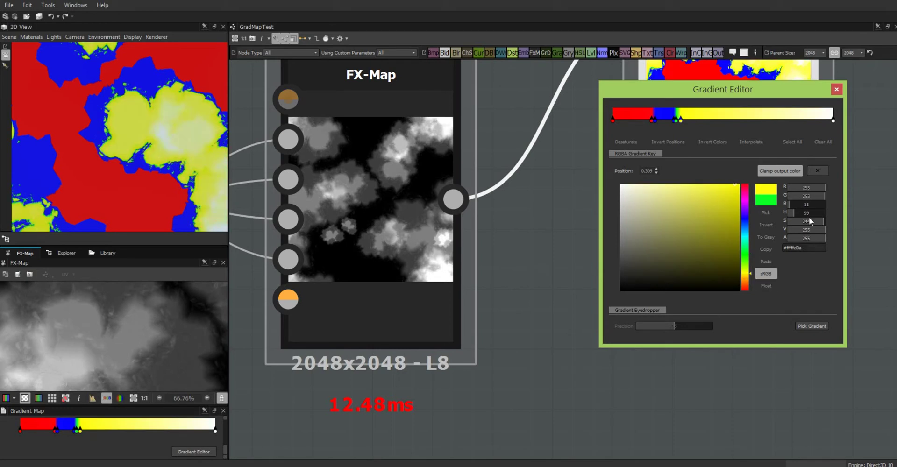
left_click(681, 124)
left_click(680, 123)
left_click(681, 125)
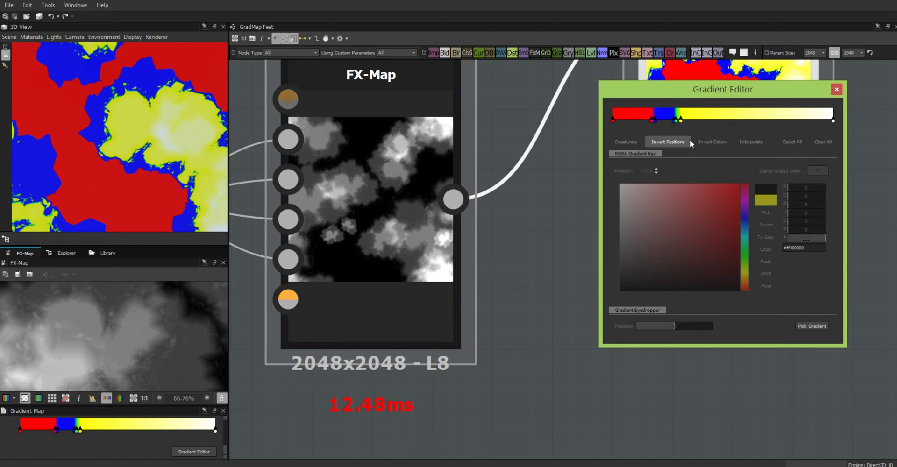
left_click(691, 139)
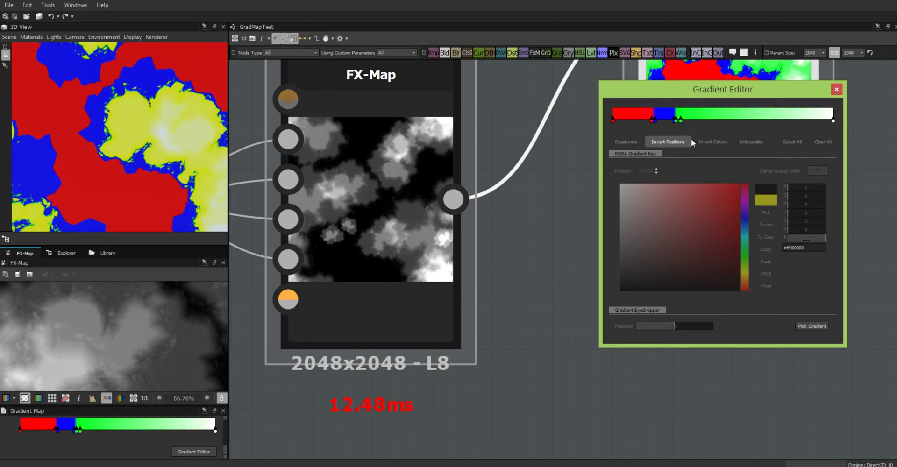
Add a yellow key and slide green right so green runs to 0.547, yellow at 0.570.
left_click(683, 114)
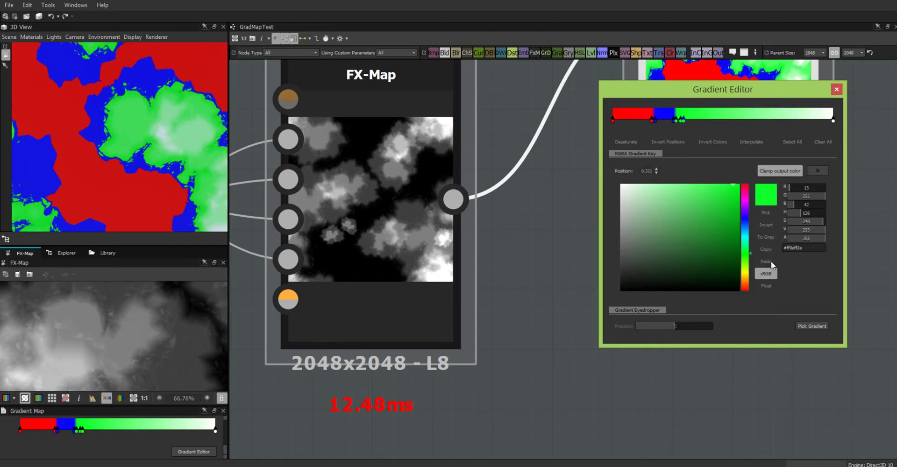
left_click(747, 272)
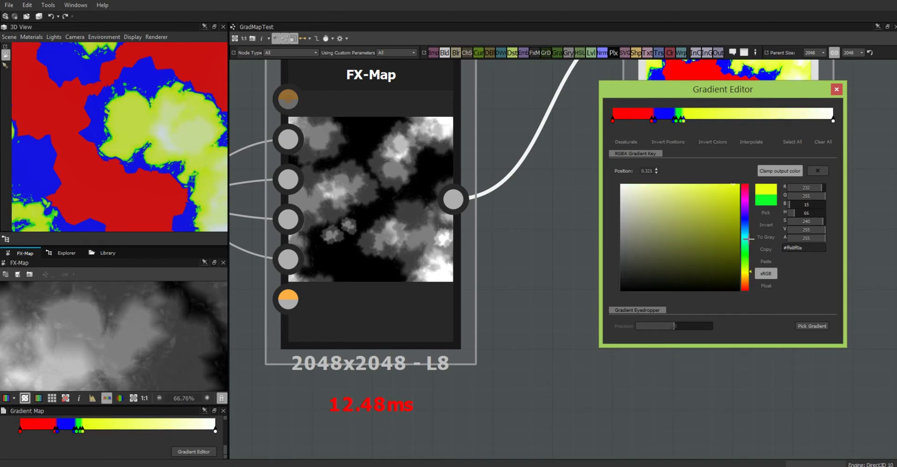
left_click(680, 122)
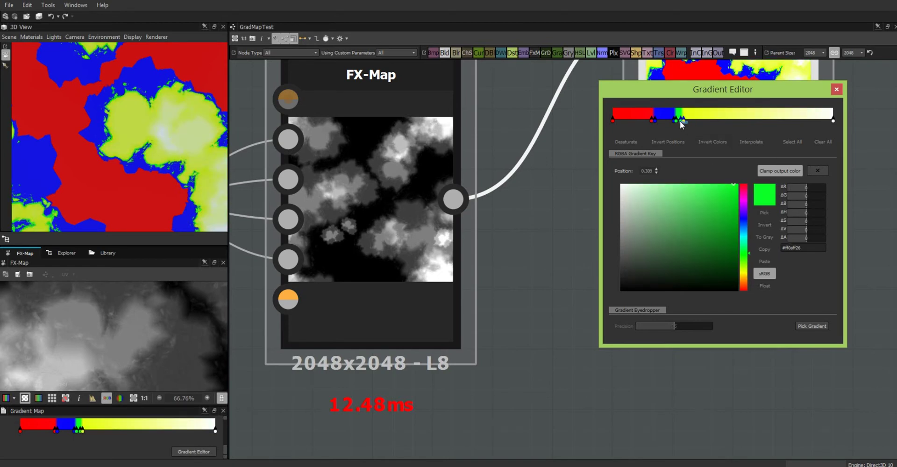
left_click_drag(682, 119, 734, 116)
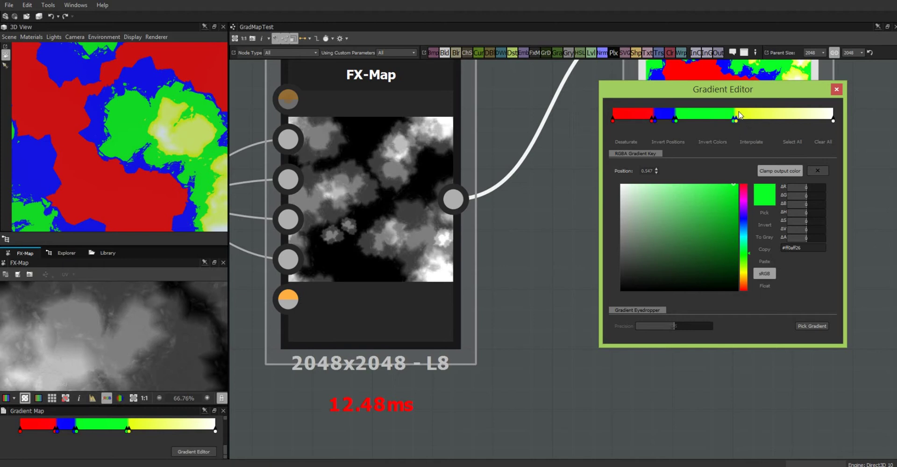
left_click(739, 115)
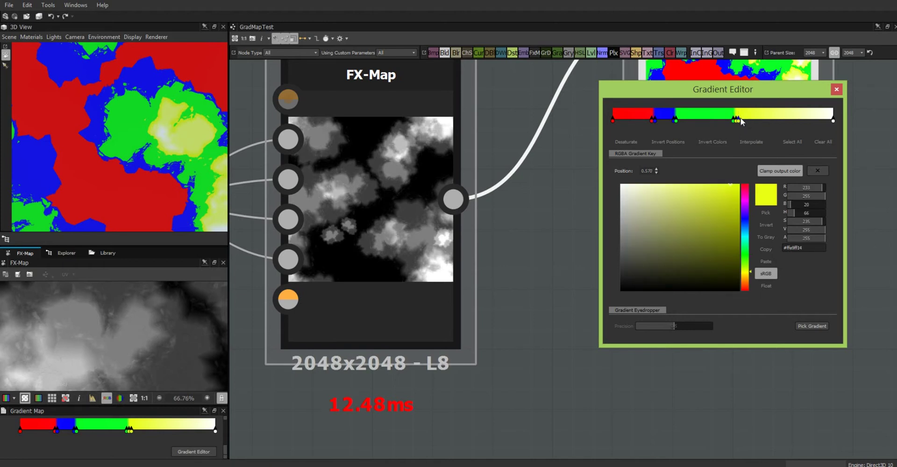
Add a magenta (255, 29, 235) key after the yellow keys.
left_click(743, 116)
left_click(748, 200)
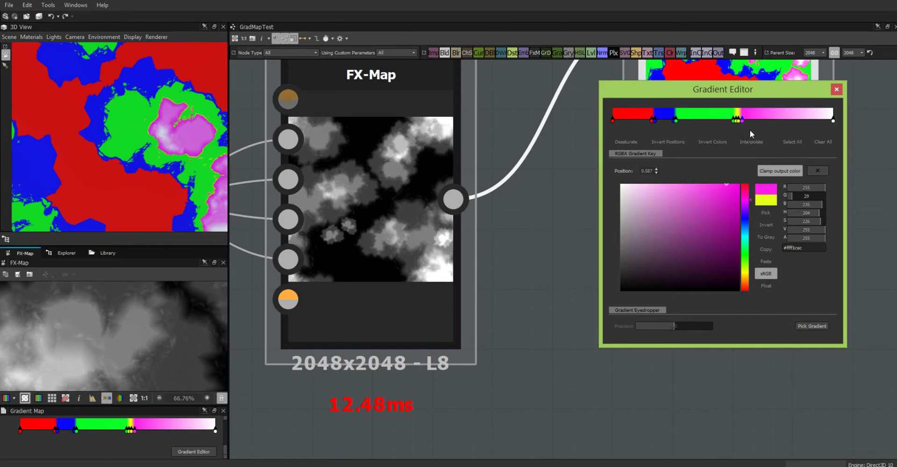
left_click_drag(748, 127, 779, 124)
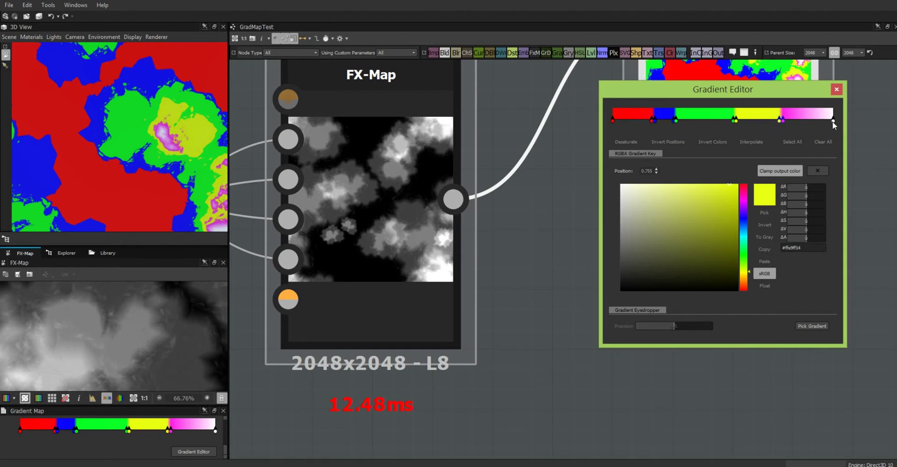
Move the magenta key to 0.864 and nudge the 0.755 yellow key slightly right.
left_click(785, 120)
left_click_drag(784, 120, 859, 127)
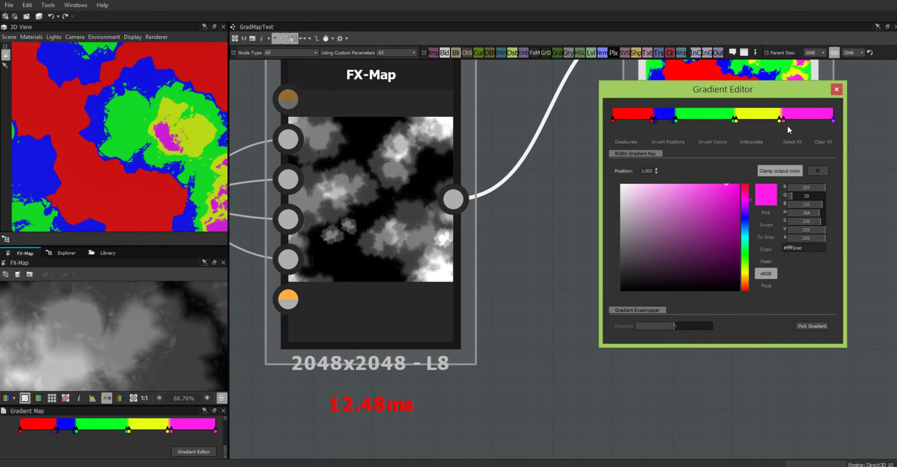
left_click(779, 122)
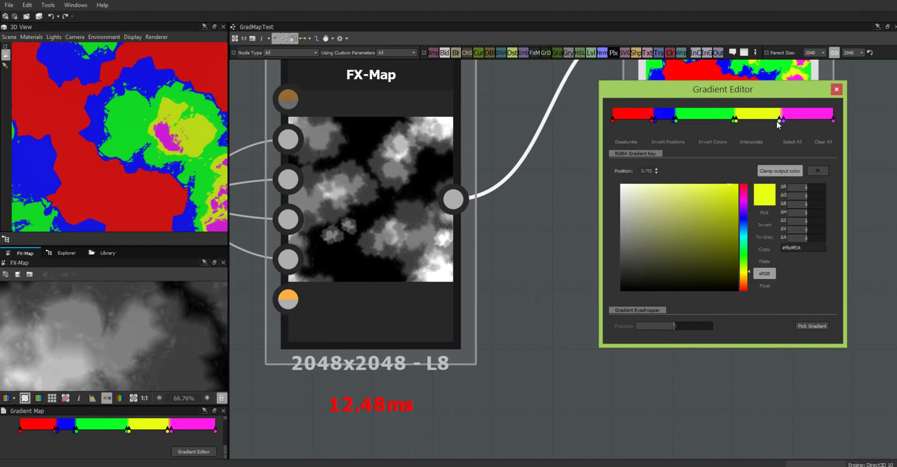
left_click_drag(779, 120, 783, 125)
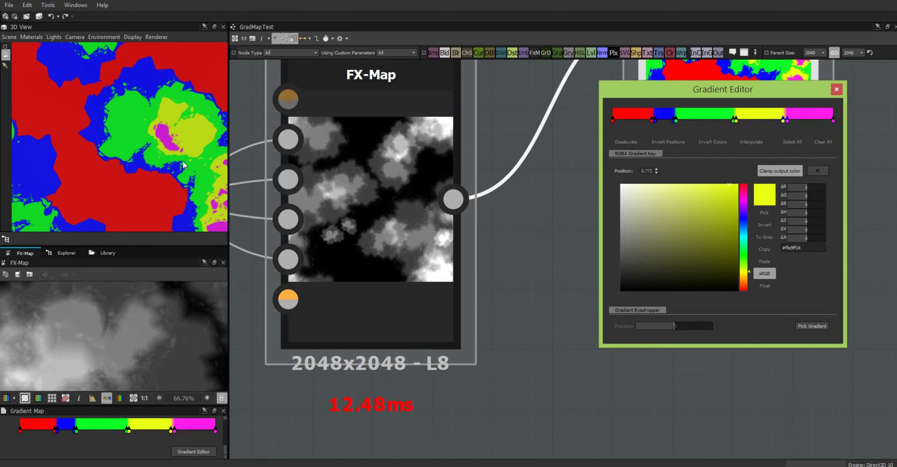
Zoom out and orbit to see the whole coloured plane, full noise image and node chain.
scroll(183, 165, "down", 3)
left_click_drag(181, 164, 113, 232)
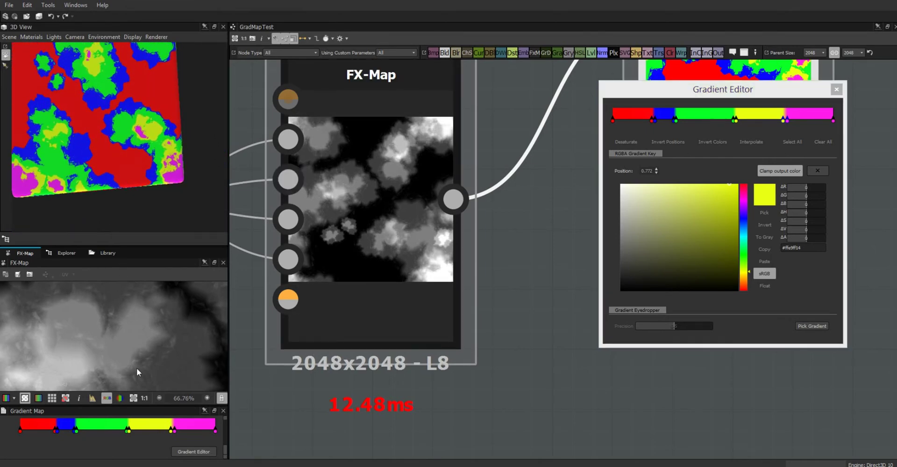
scroll(140, 357, "down", 6)
middle_click_drag(140, 357, 118, 340)
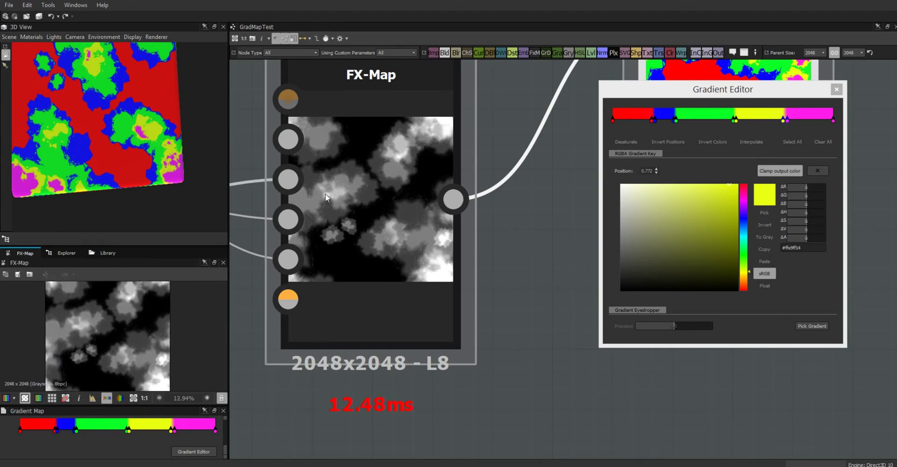
left_click_drag(136, 156, 91, 76)
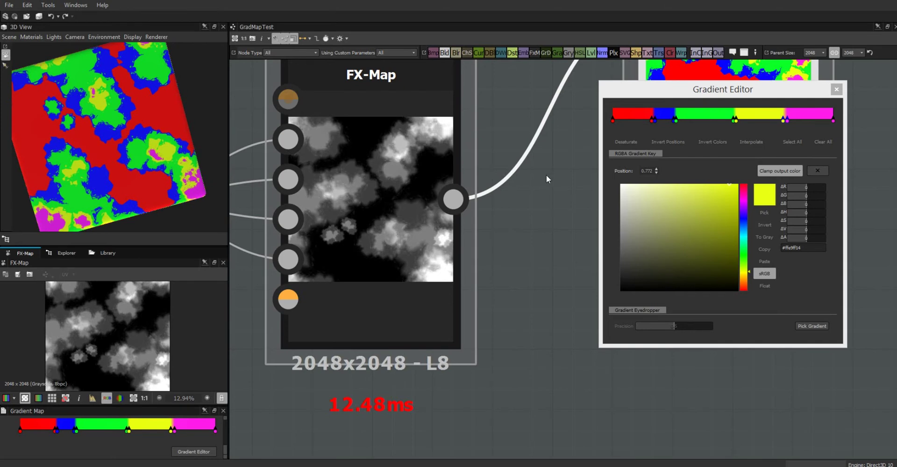
scroll(546, 175, "down", 5)
scroll(548, 209, "down", 3)
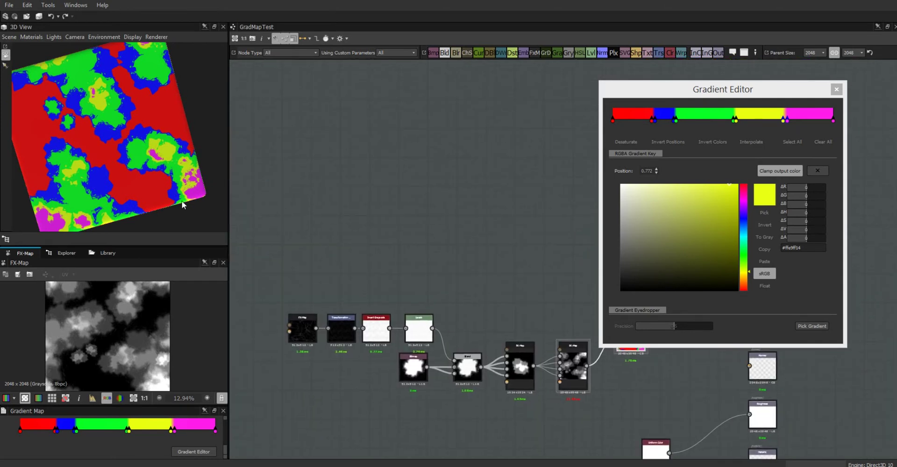
Search the library for 'multi-ma' and place a Multi-Material Blend node above the chain.
left_click(115, 253)
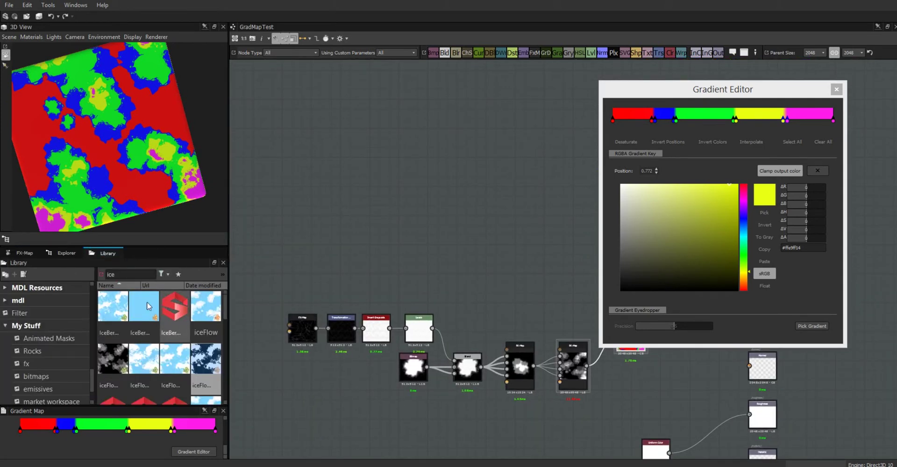
left_click_drag(126, 274, 80, 266)
type("m")
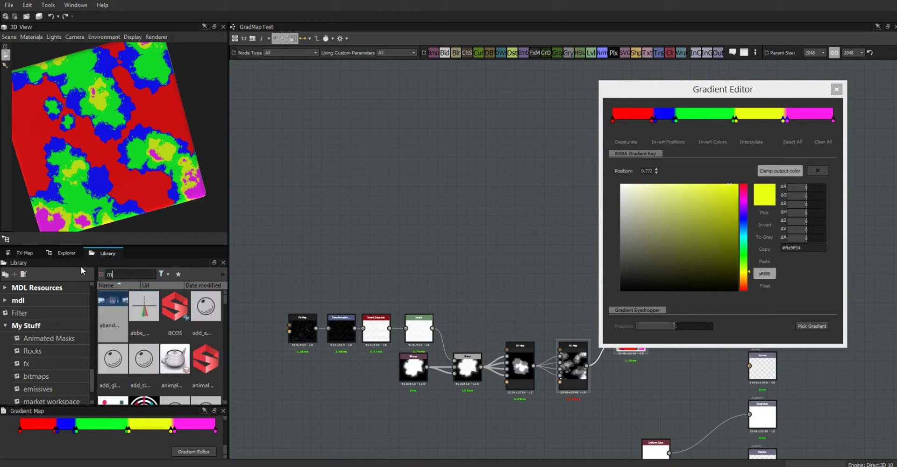
type("ulti")
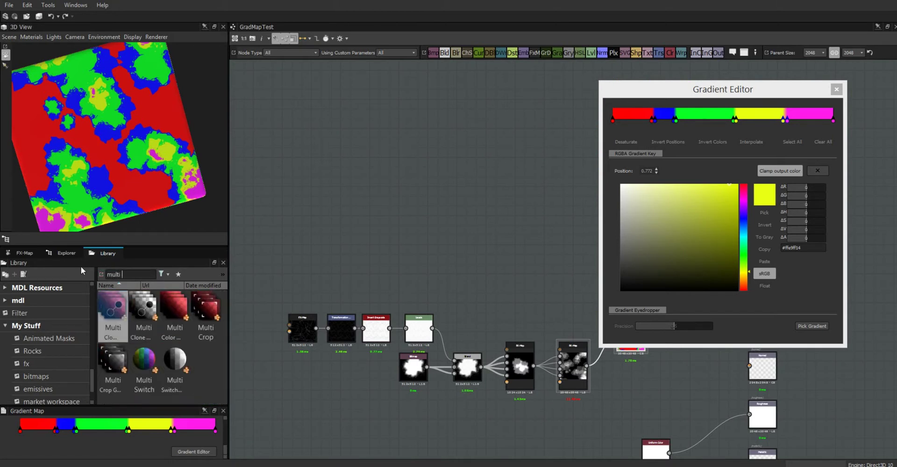
key("BackSpace")
type("-ma")
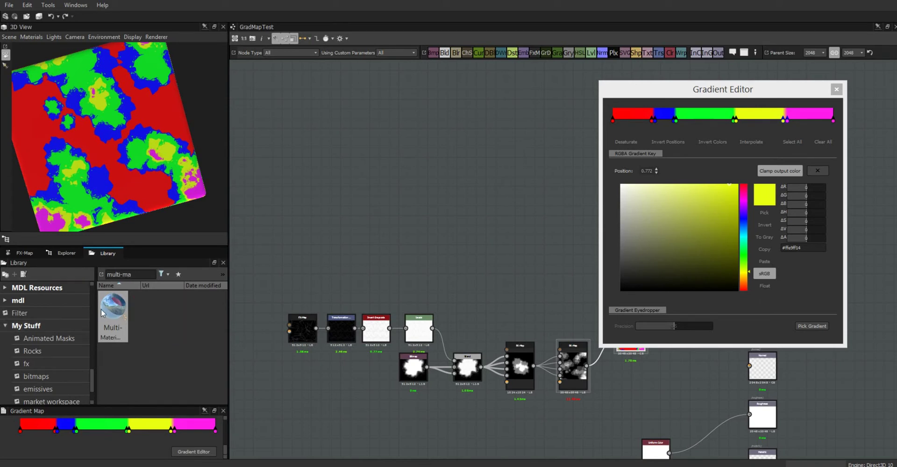
left_click_drag(113, 311, 422, 131)
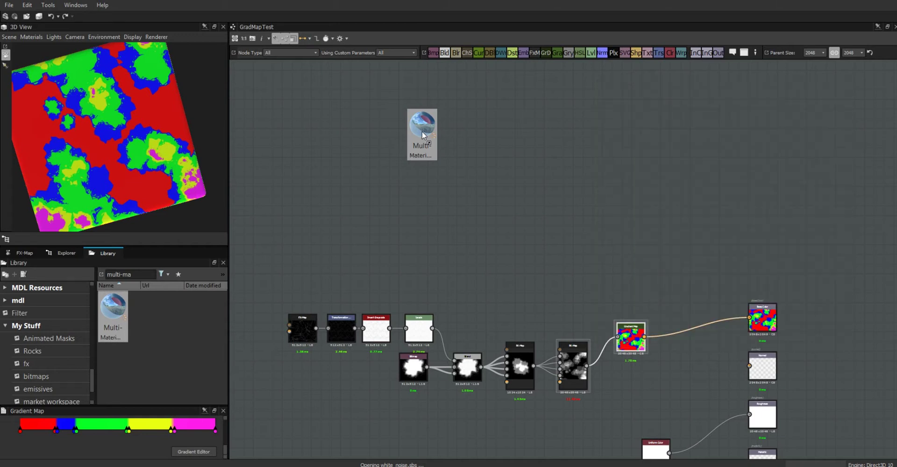
left_click_drag(422, 131, 422, 131)
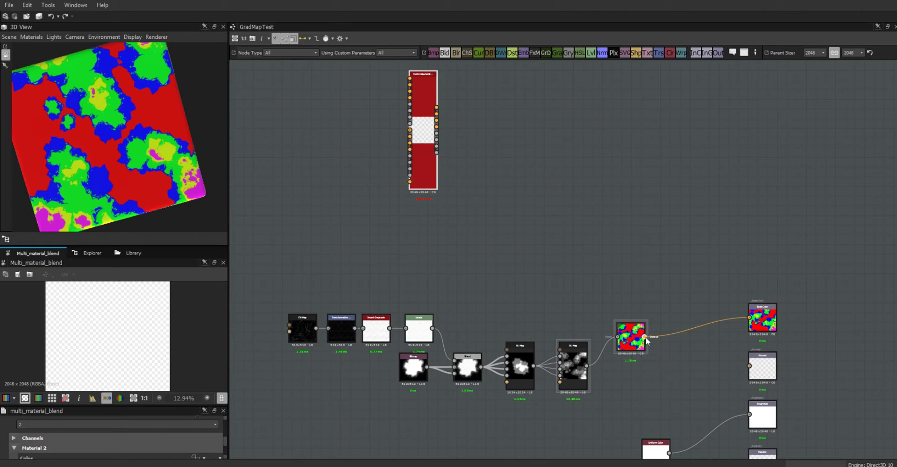
Connect the Gradient Map output to the blend's input and enlarge the parameters panel.
left_click_drag(645, 337, 555, 204)
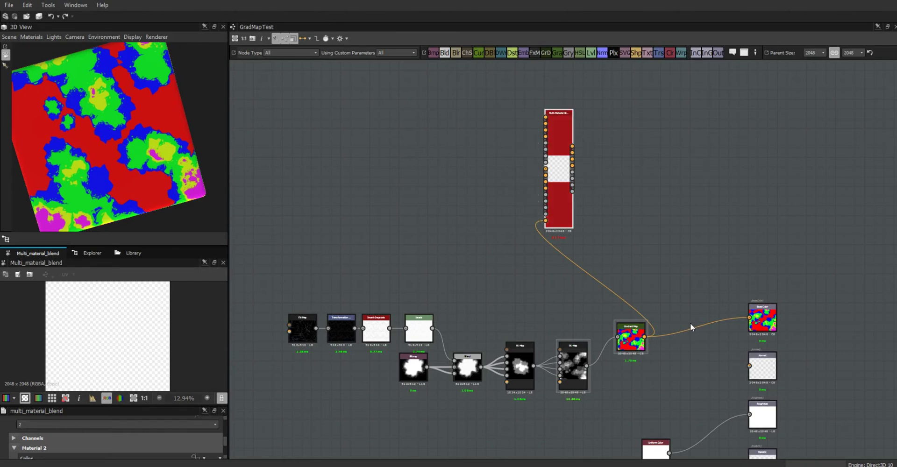
scroll(621, 170, "up", 4)
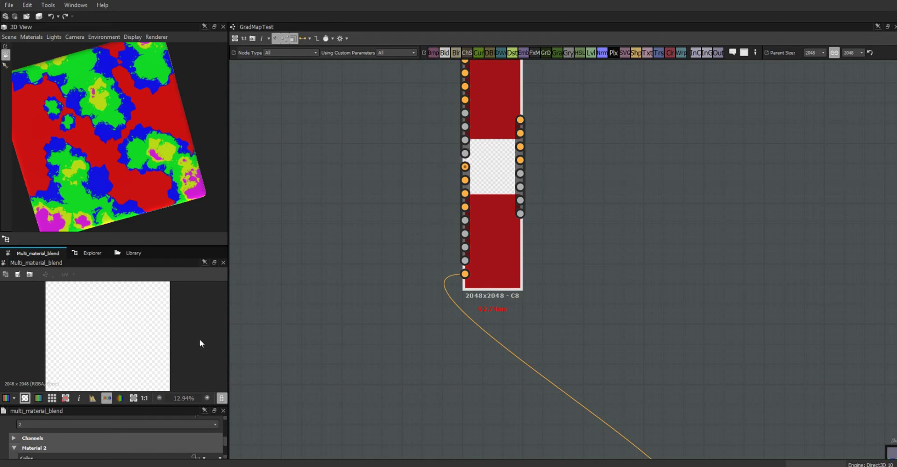
left_click_drag(198, 404, 222, 334)
scroll(226, 417, "down", 1)
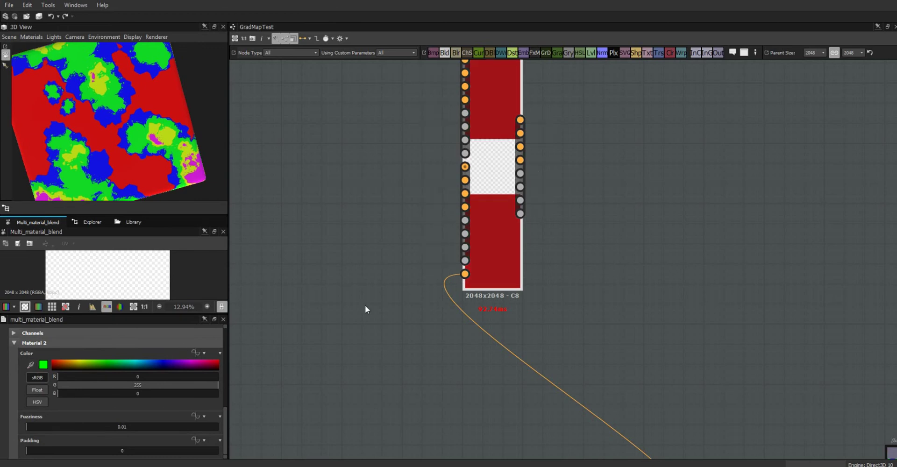
scroll(365, 304, "down", 2)
scroll(366, 305, "up", 1)
middle_click_drag(467, 372, 473, 298)
Set the Multi-Material Blend's Material 2 colour to the gradient's blue with the eyedropper.
left_click(572, 386)
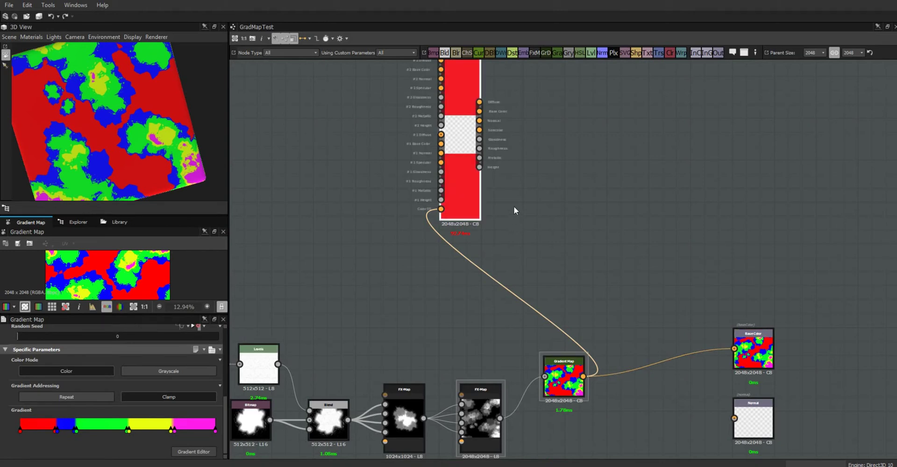
left_click(465, 195)
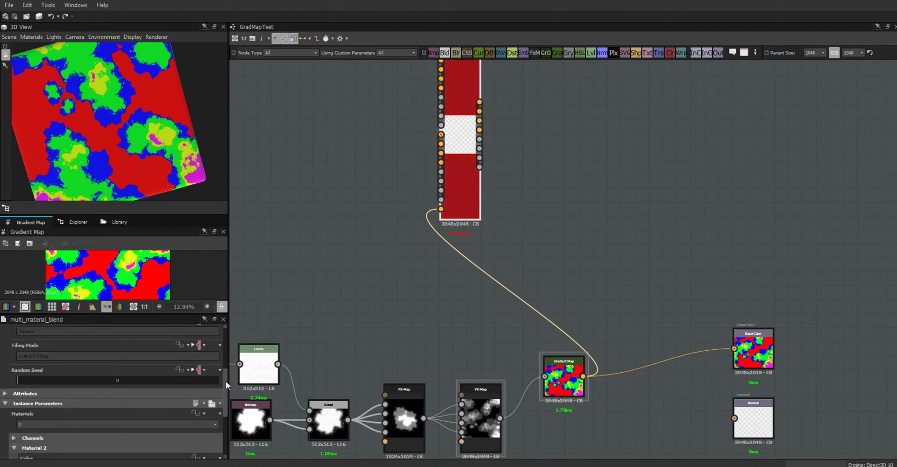
left_click_drag(226, 382, 226, 418)
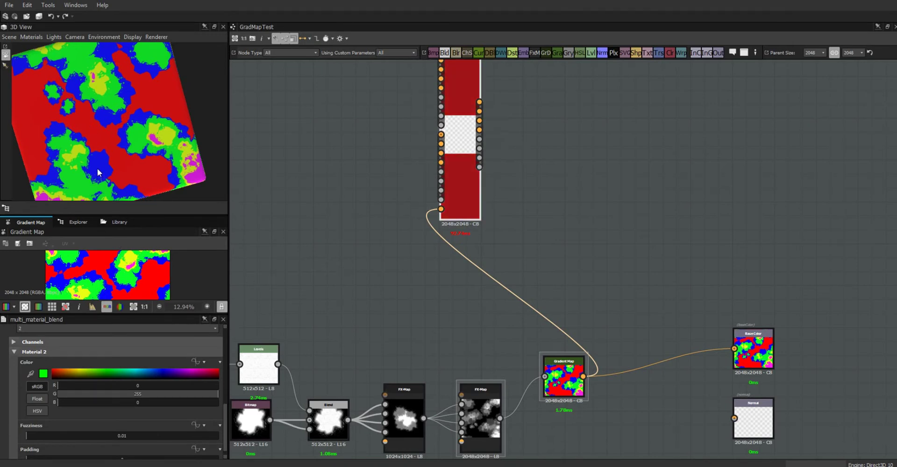
left_click(30, 374)
left_click(60, 280)
Add two Uniform Color nodes to the graph beside the blend.
middle_click_drag(433, 331, 484, 356)
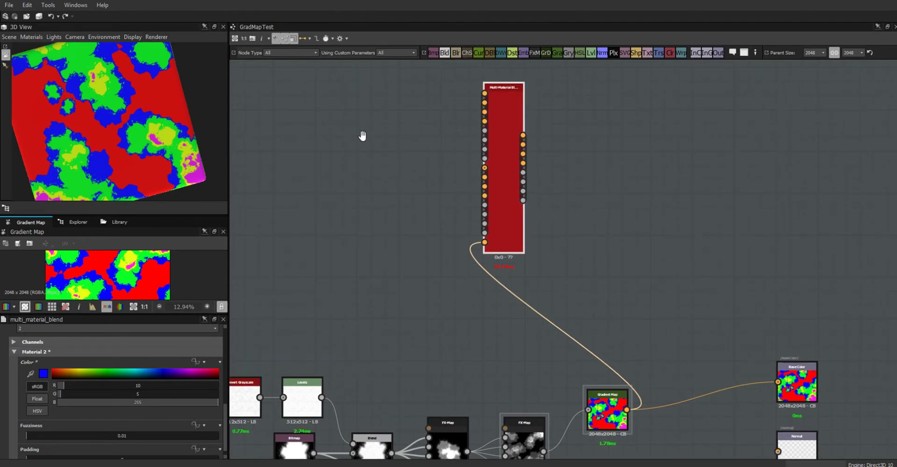
left_click_drag(265, 103, 384, 99)
left_click_drag(365, 183, 364, 183)
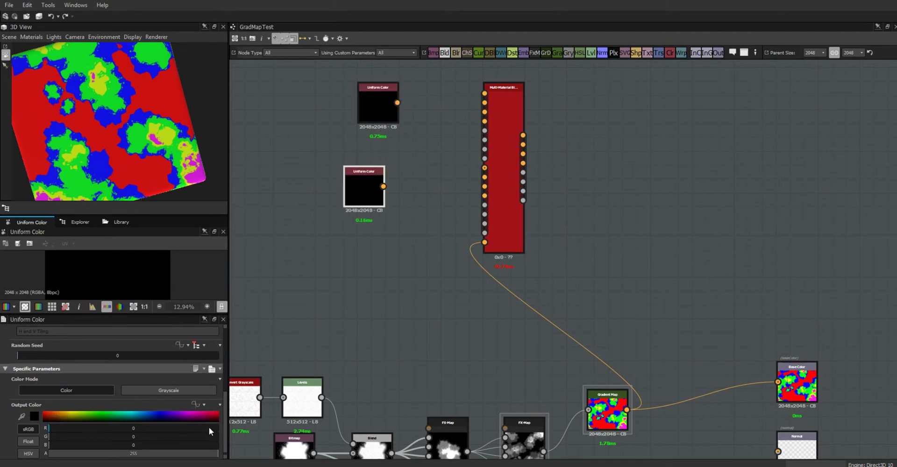
Make the second Uniform Color red and wire black and red into the blend's material inputs.
scroll(224, 444, "down", 1)
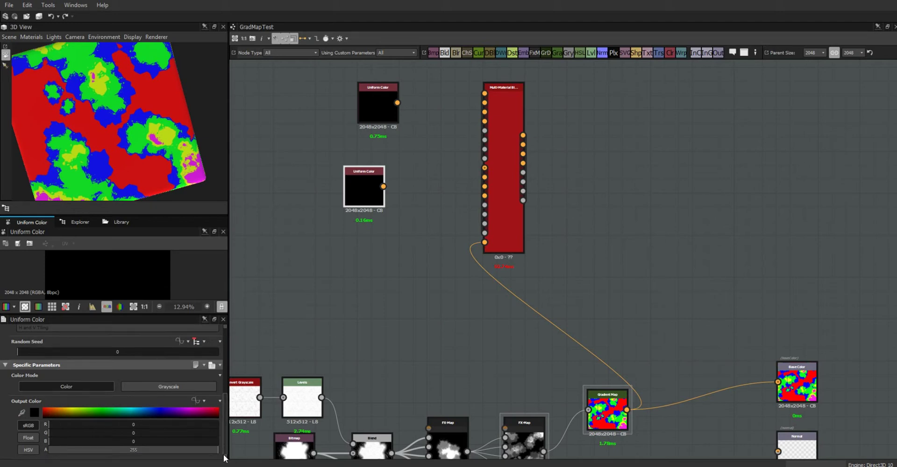
left_click(217, 409)
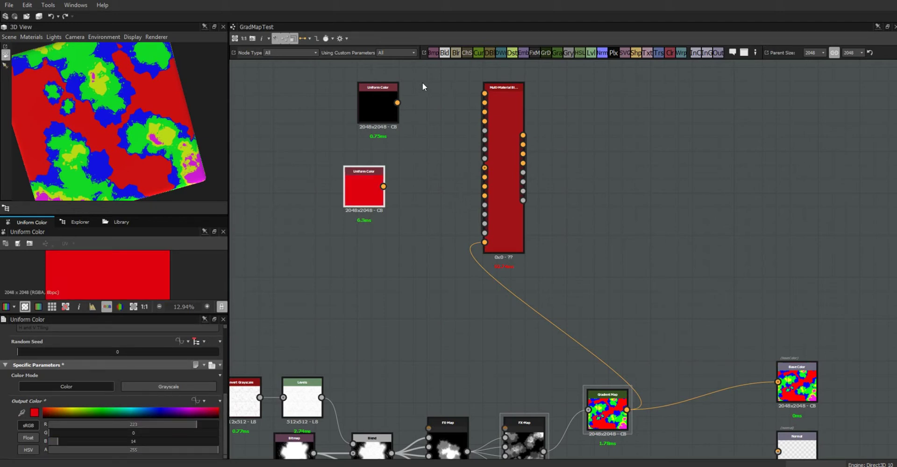
left_click_drag(397, 102, 485, 93)
left_click_drag(472, 176, 485, 168)
left_click_drag(376, 206, 405, 219)
left_click(503, 201)
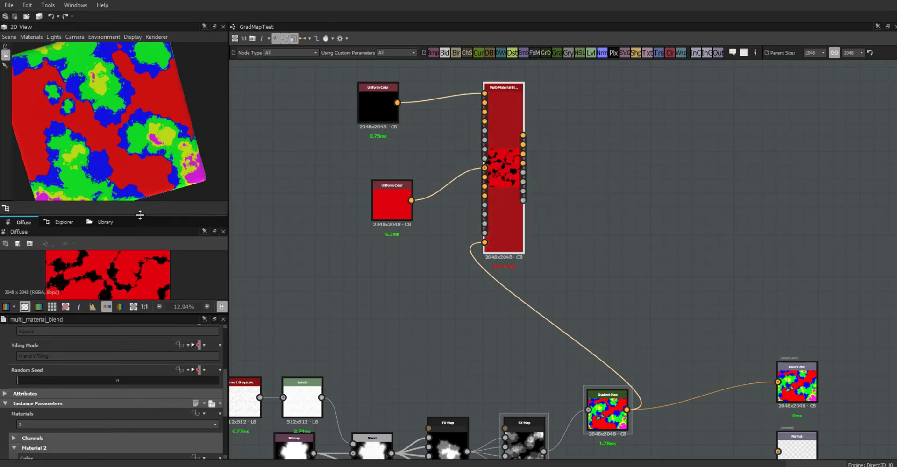
Enlarge the 2D preview and arrange the Uniform Color and Gradient Map nodes around the blend.
left_click_drag(139, 216, 139, 152)
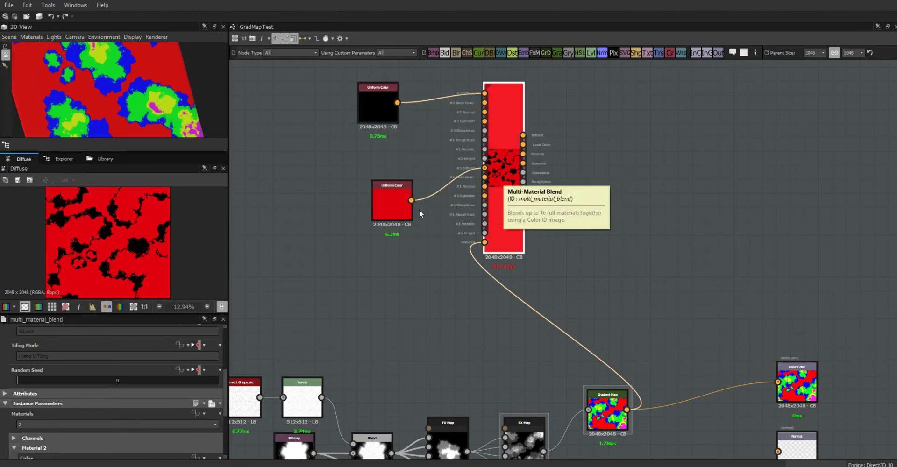
left_click_drag(386, 204, 388, 256)
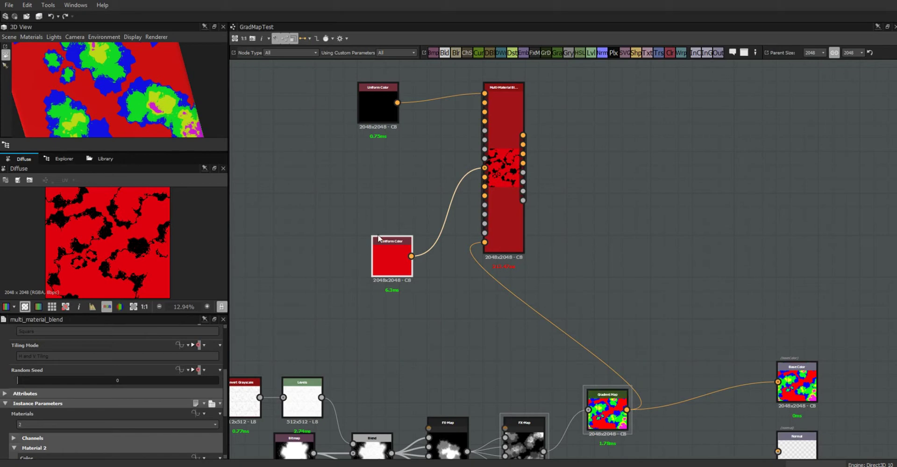
left_click_drag(385, 102, 397, 83)
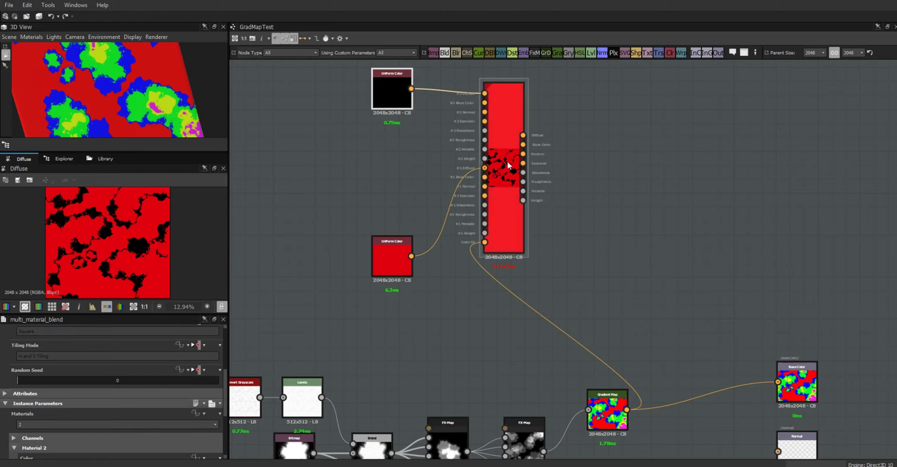
left_click_drag(617, 418, 526, 348)
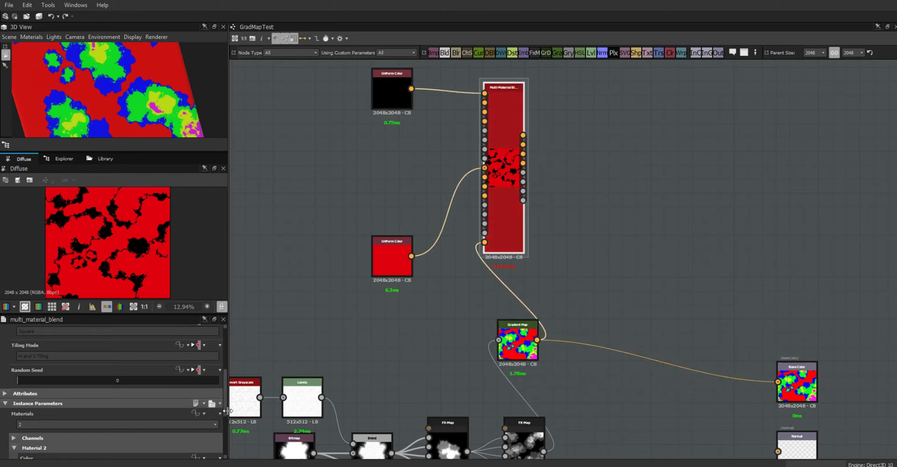
Set Materials to 3 and wire a new blue Uniform Color into the blend.
left_click(140, 425)
left_click(69, 358)
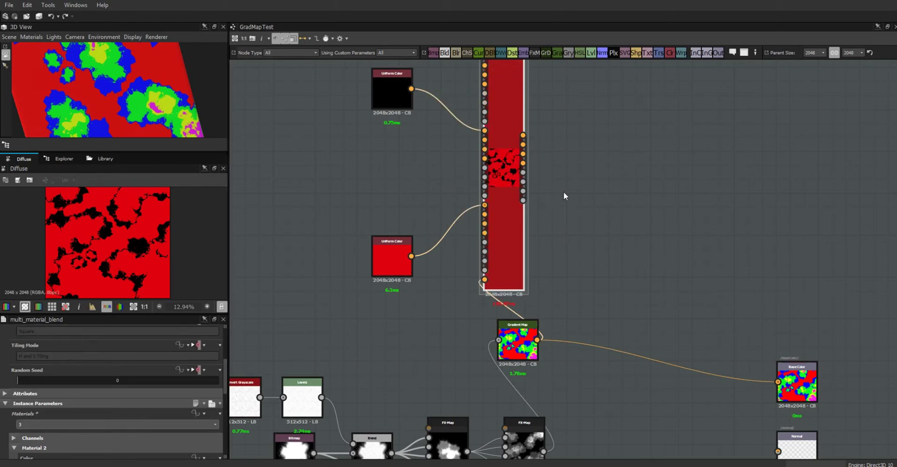
middle_click_drag(565, 194, 552, 315)
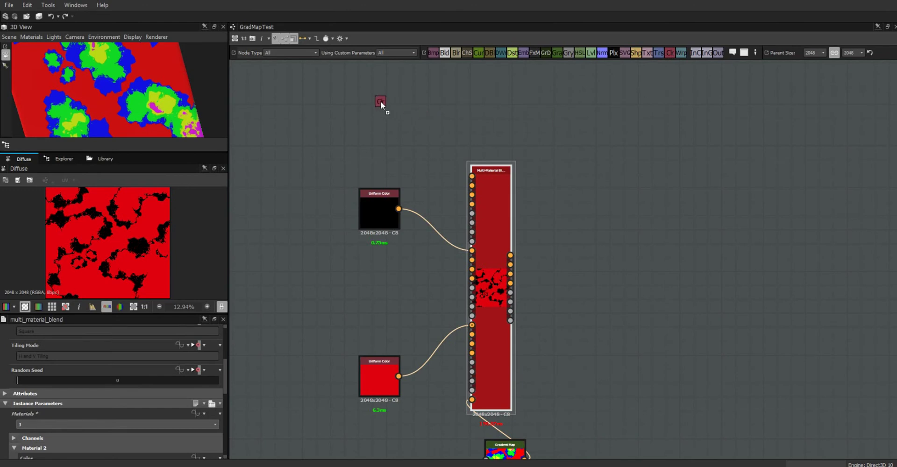
left_click_drag(381, 103, 380, 104)
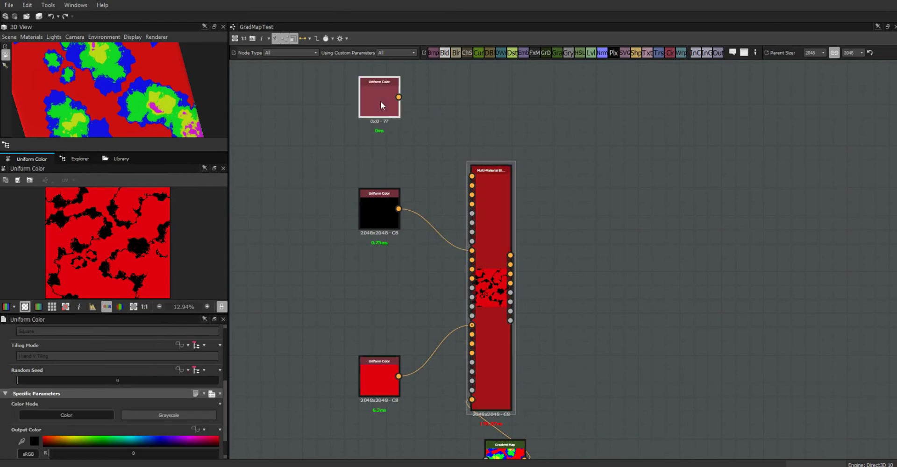
left_click(157, 441)
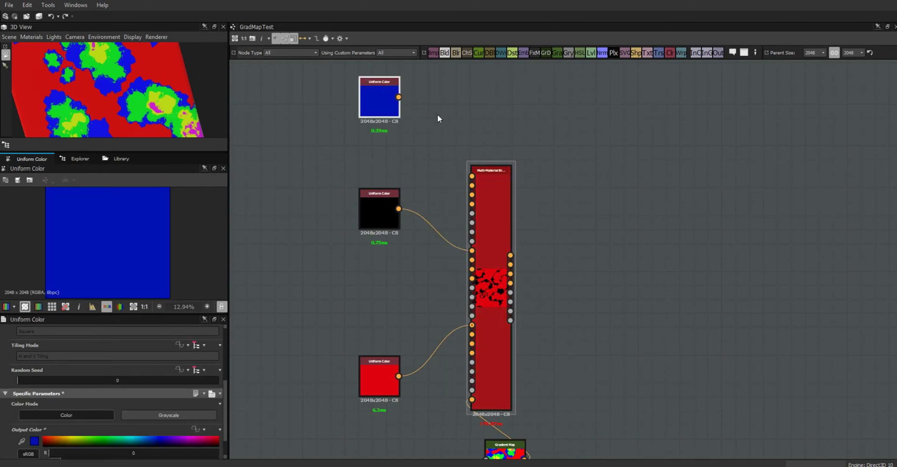
left_click_drag(398, 97, 491, 177)
middle_click_drag(568, 343, 565, 215)
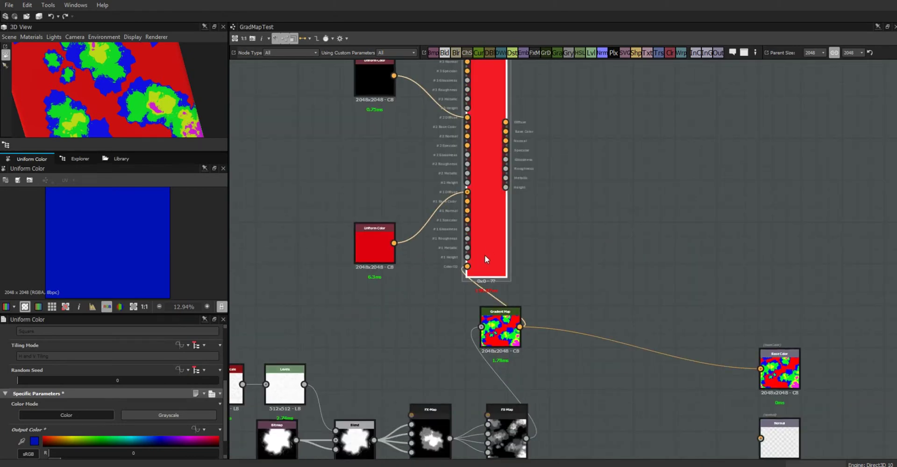
Set Material 3's colour to the gradient's yellow with the eyedropper.
left_click(489, 254)
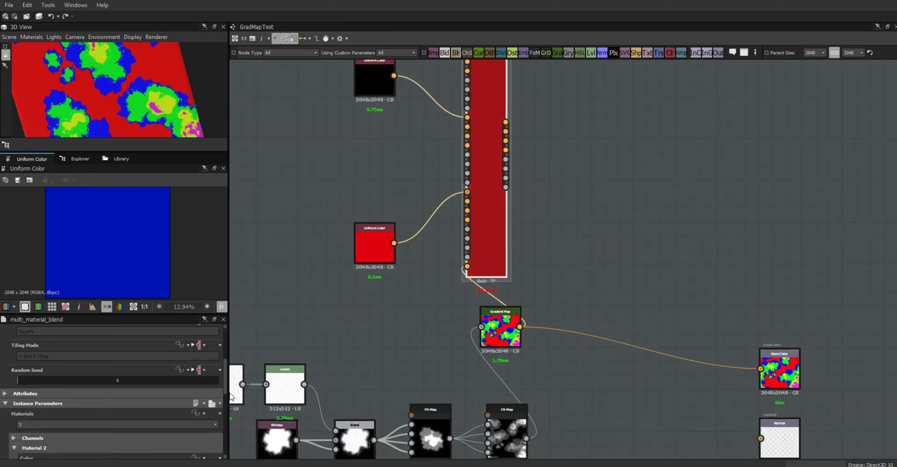
scroll(226, 389, "down", 3)
left_click(506, 321)
left_click(489, 239)
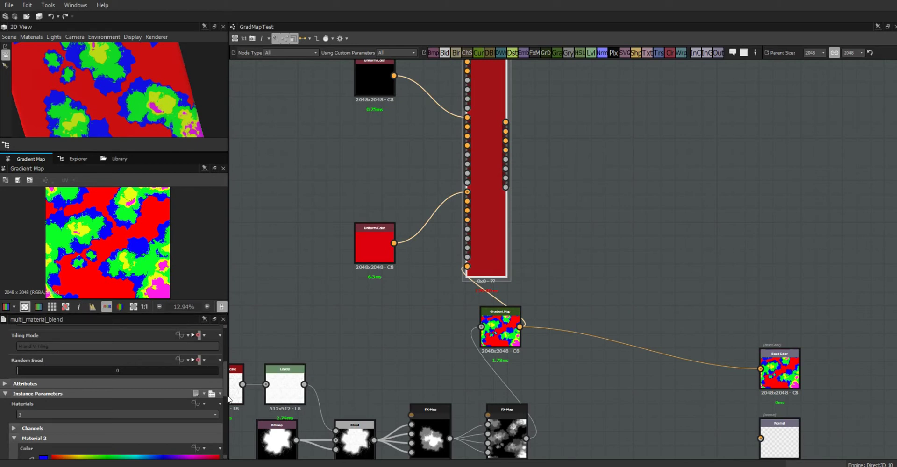
left_click_drag(224, 392, 218, 423)
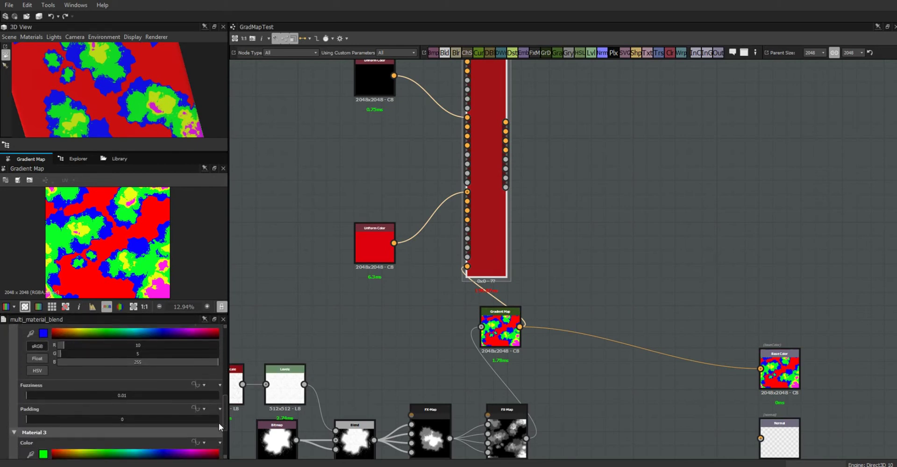
left_click(30, 454)
left_click(122, 257)
Show the Multi-Material Blend's Diffuse output in the 2D view.
middle_click_drag(599, 217, 587, 299)
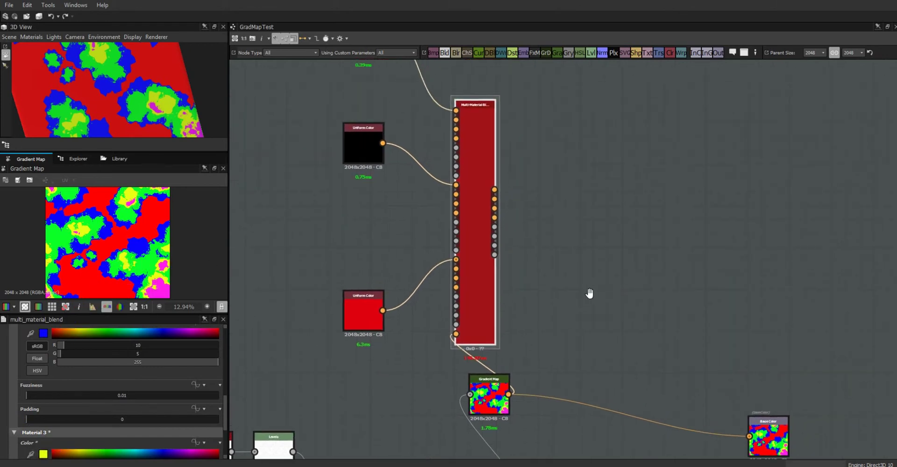
double_click(474, 240)
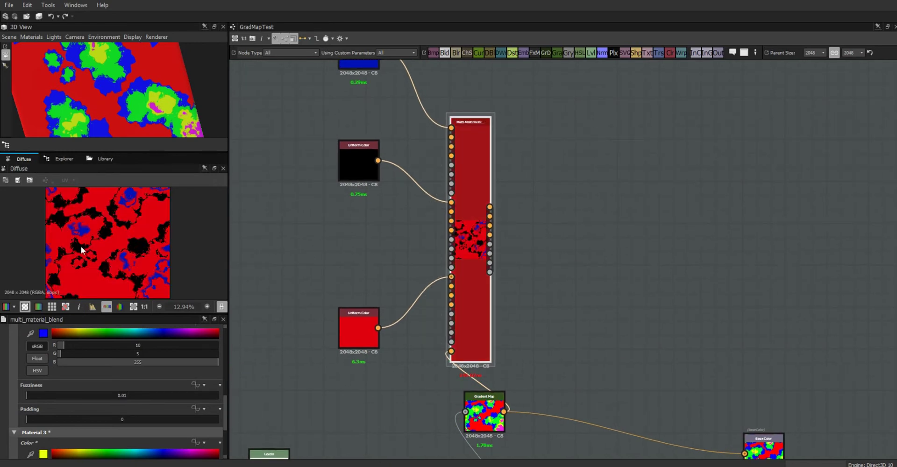
middle_click_drag(387, 119, 399, 139)
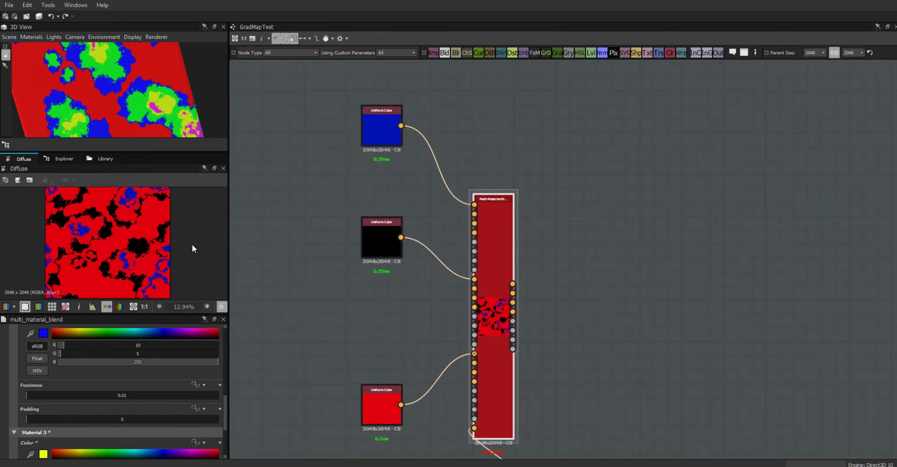
Move the Gradient Map node right beside the blend and display its colour output in 2D.
scroll(322, 303, "down", 3)
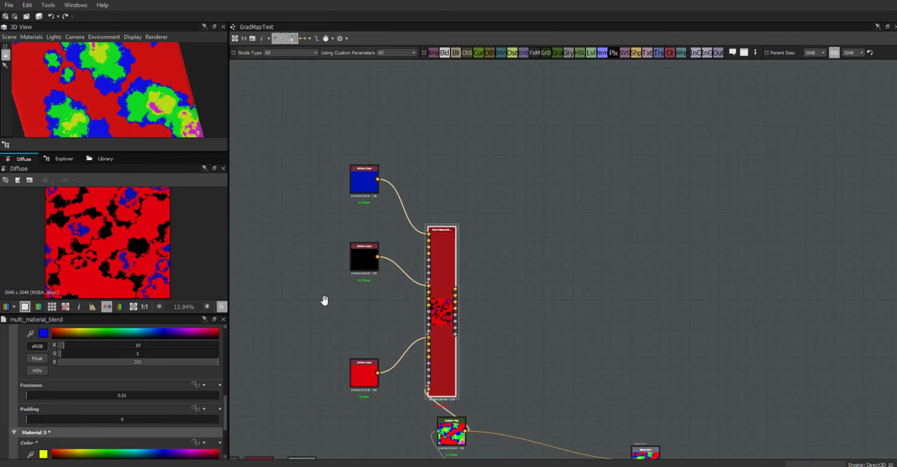
middle_click_drag(327, 301, 383, 140)
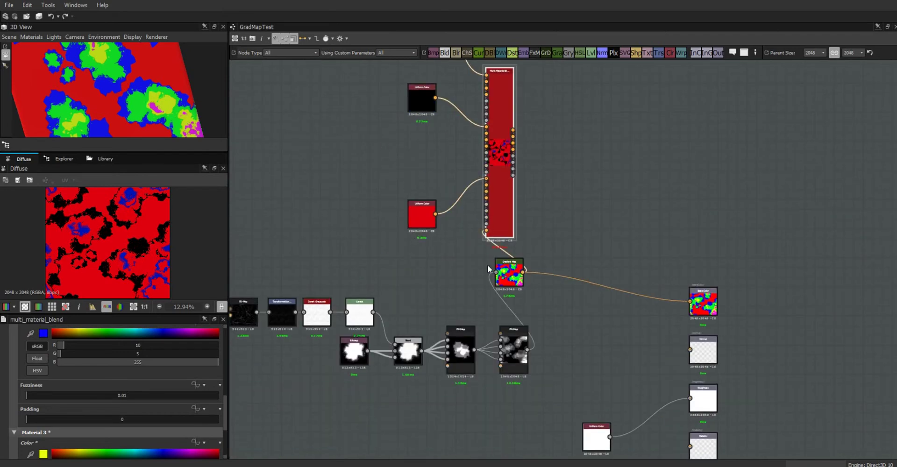
left_click_drag(507, 276, 585, 279)
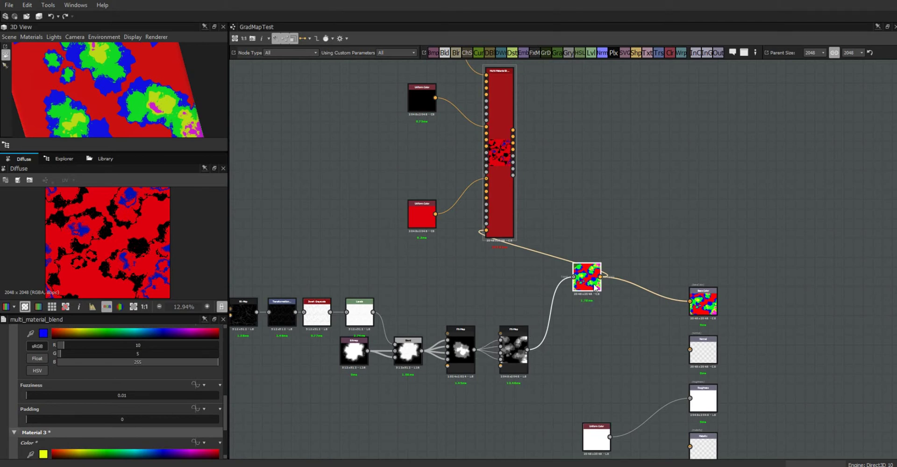
left_click(594, 284)
left_click_drag(594, 284, 573, 280)
middle_click_drag(375, 375, 407, 375)
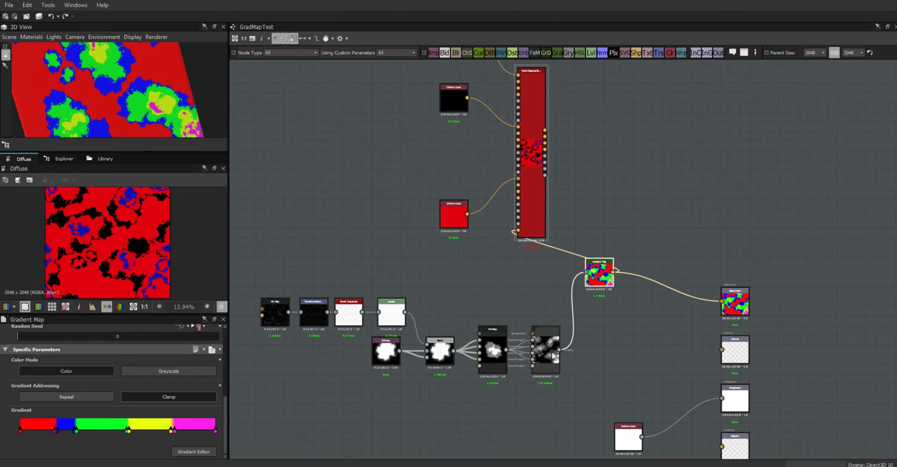
double_click(606, 279)
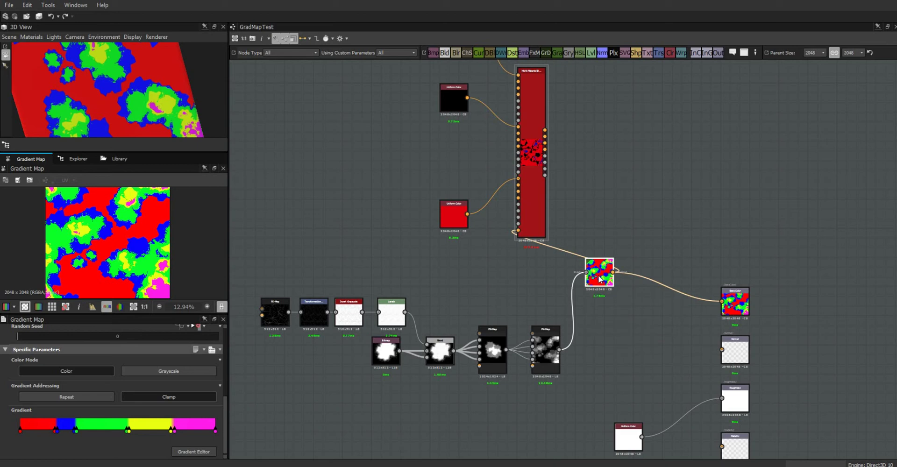
Duplicate the Gradient Map above the original and open the copy's Gradient Editor.
key("ctrl+d")
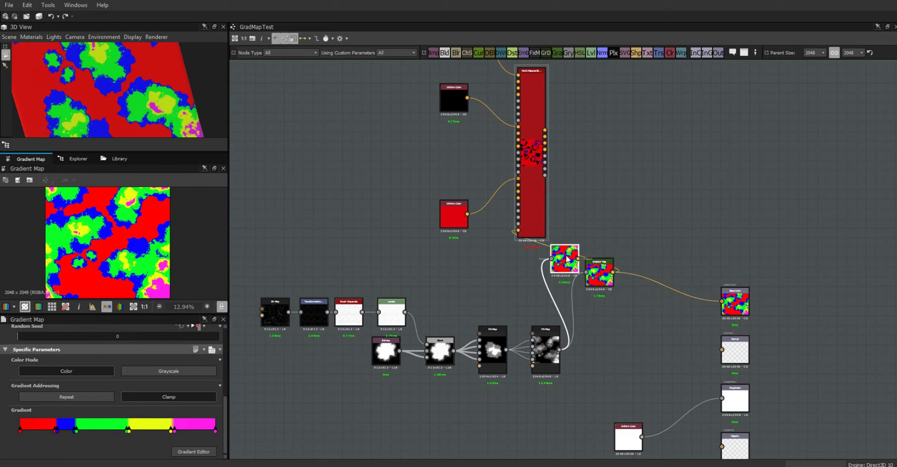
left_click_drag(566, 254, 609, 144)
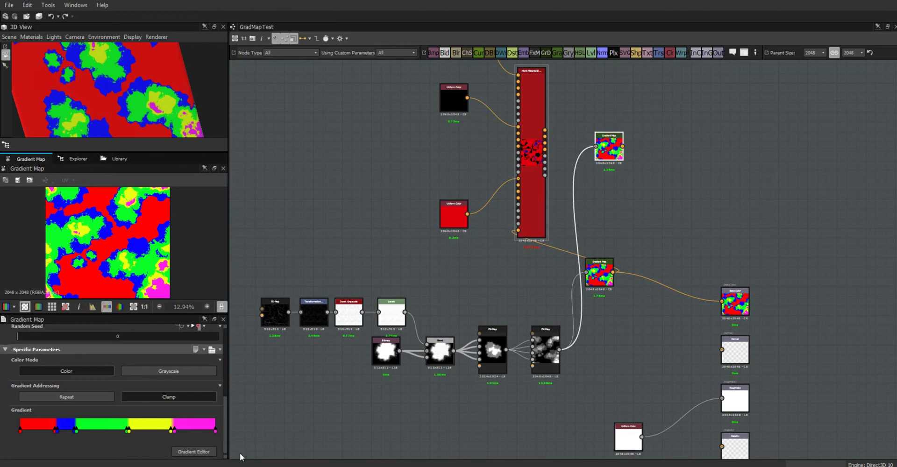
left_click(198, 452)
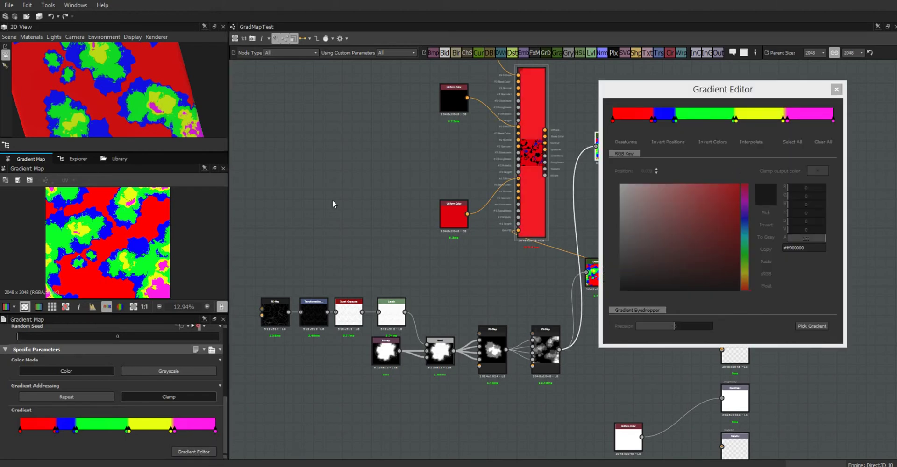
scroll(137, 224, "up", 1)
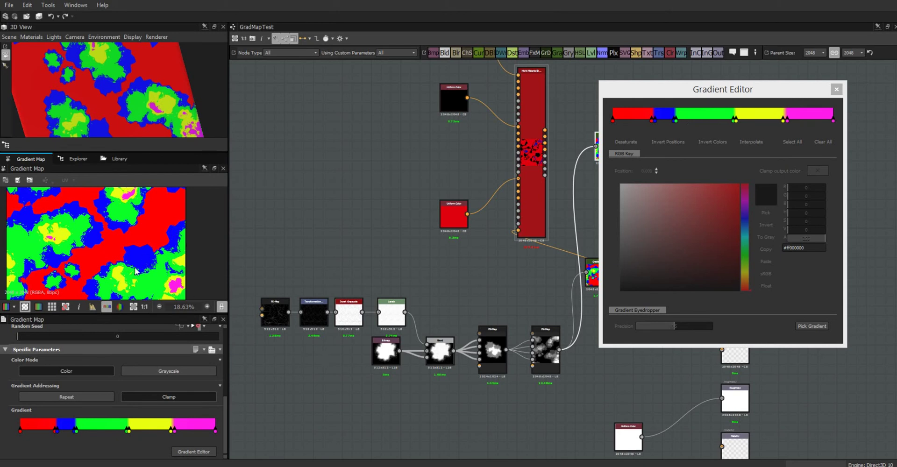
middle_click_drag(131, 279, 111, 233)
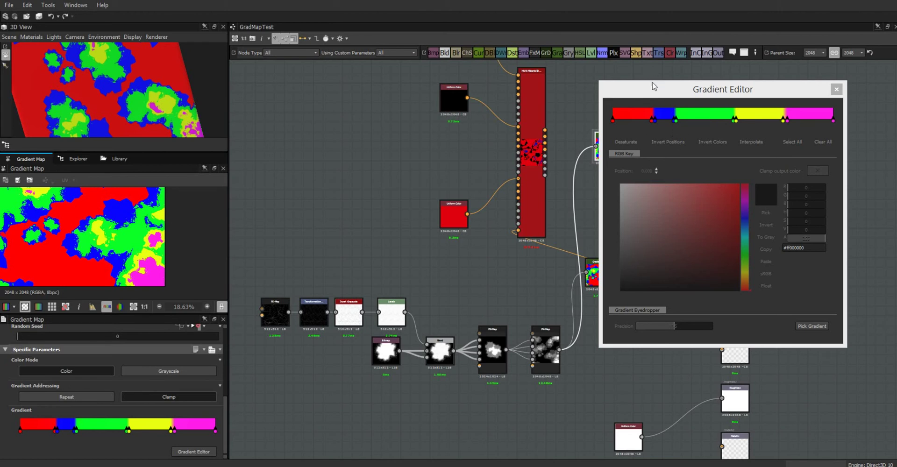
left_click_drag(653, 87, 627, 96)
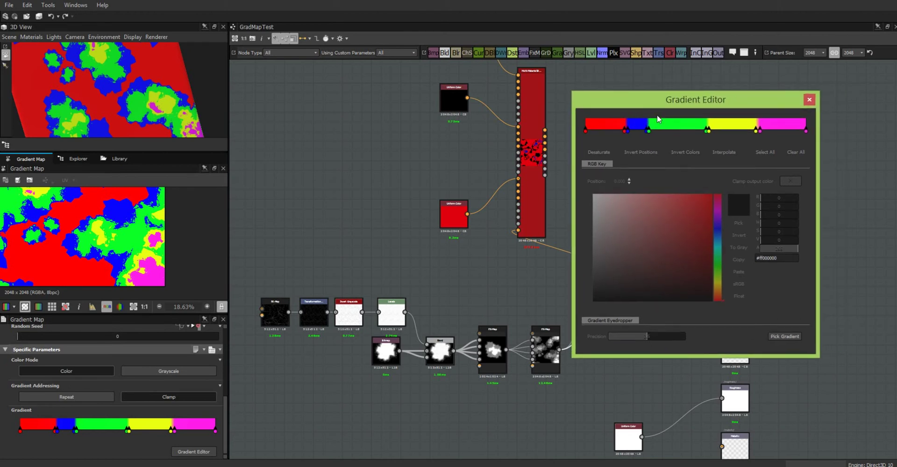
Turn both blue gradient stops, including the one at 0.277, white.
left_click(626, 131)
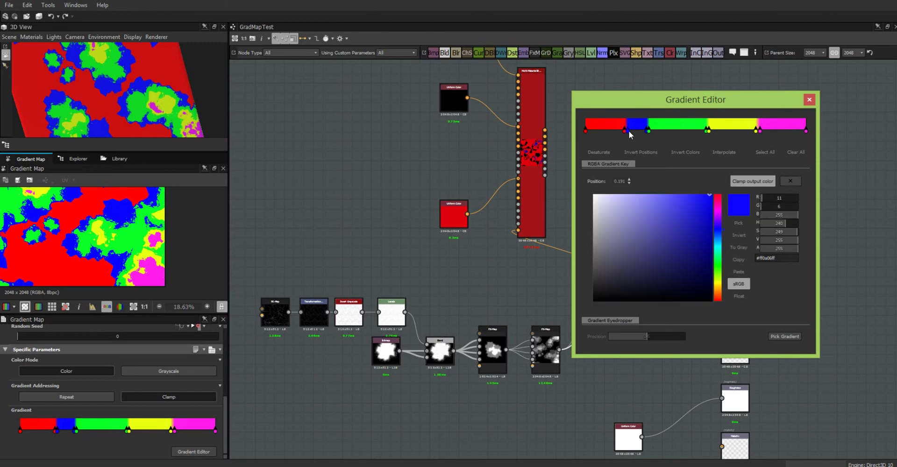
left_click(594, 195)
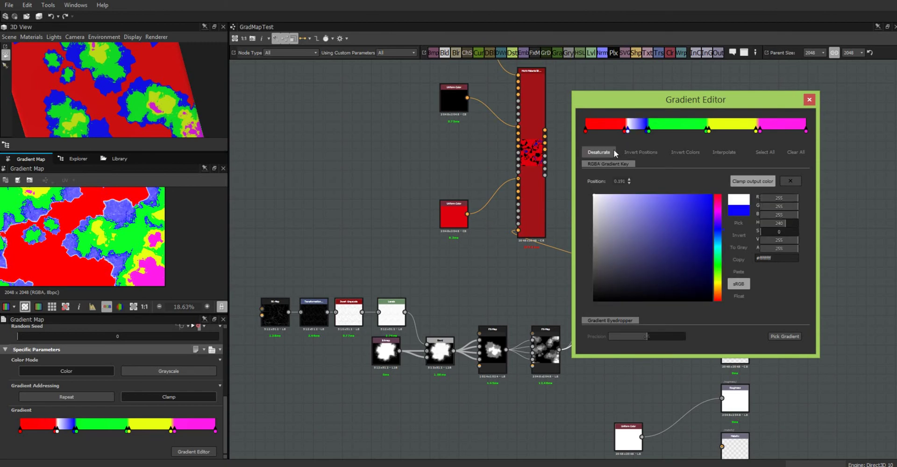
left_click(648, 132)
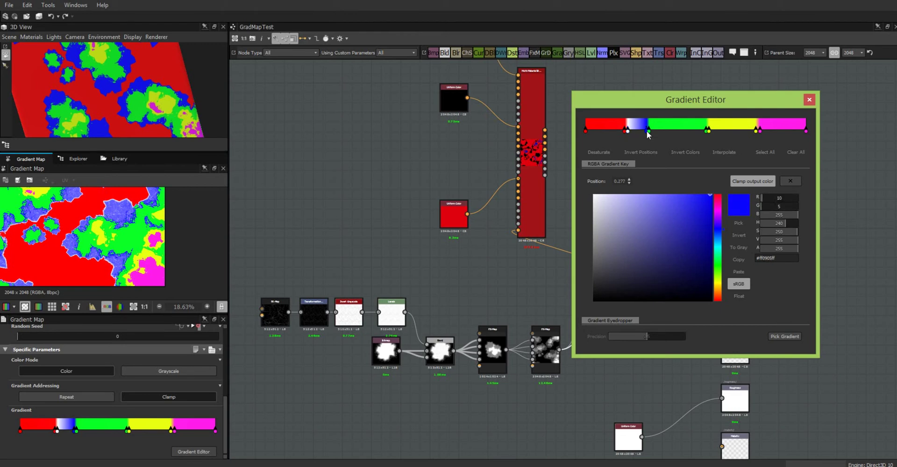
left_click(595, 195)
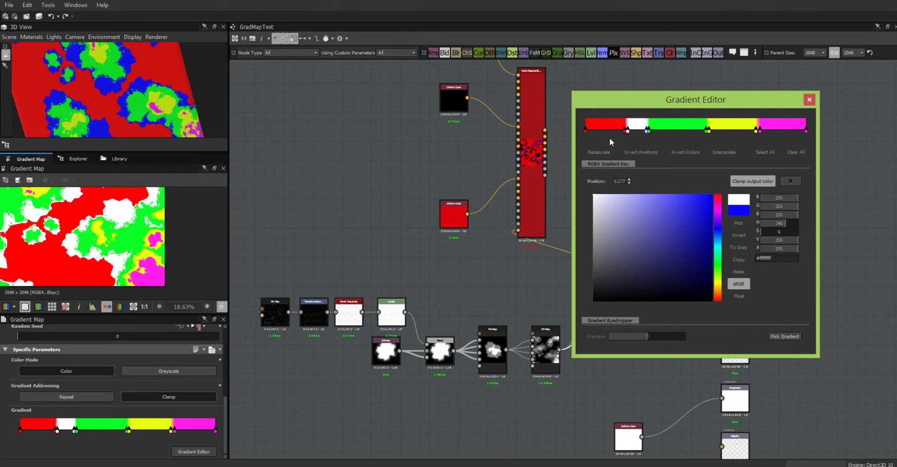
Set the first, red 0.179, green 0.289 and magenta end stops to black.
left_click_drag(621, 138, 589, 139)
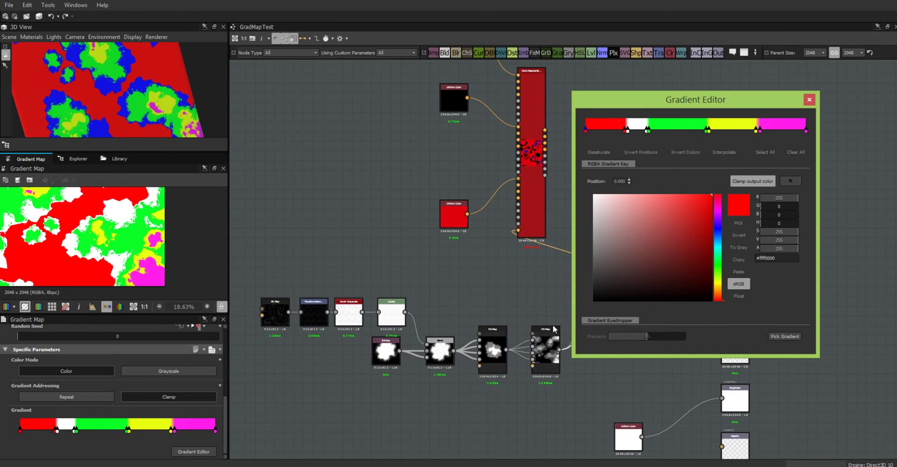
left_click(629, 293)
left_click_drag(629, 293, 594, 301)
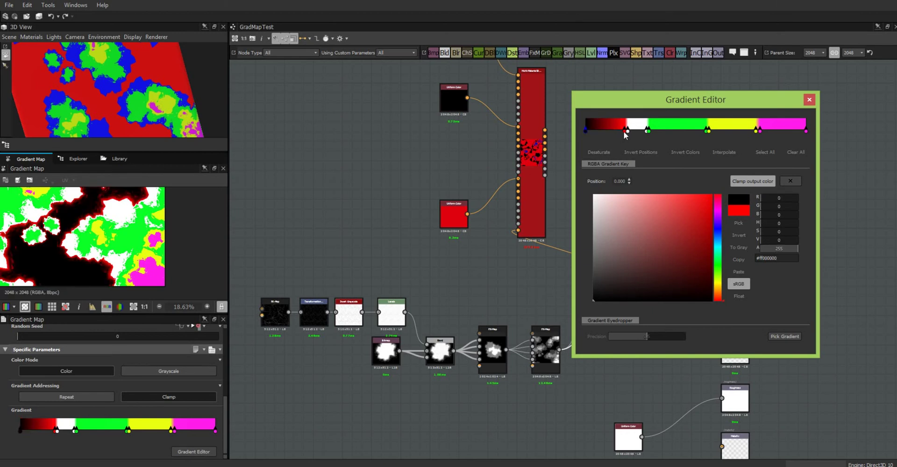
left_click(625, 132)
left_click(595, 300)
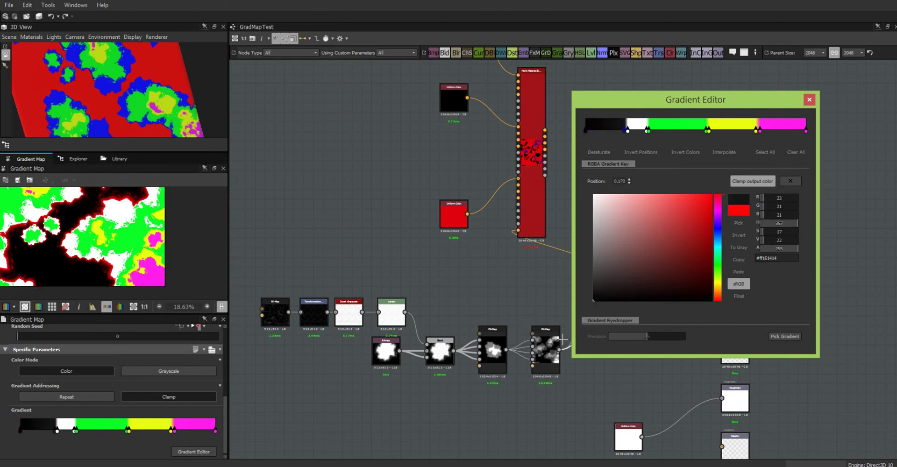
left_click(650, 132)
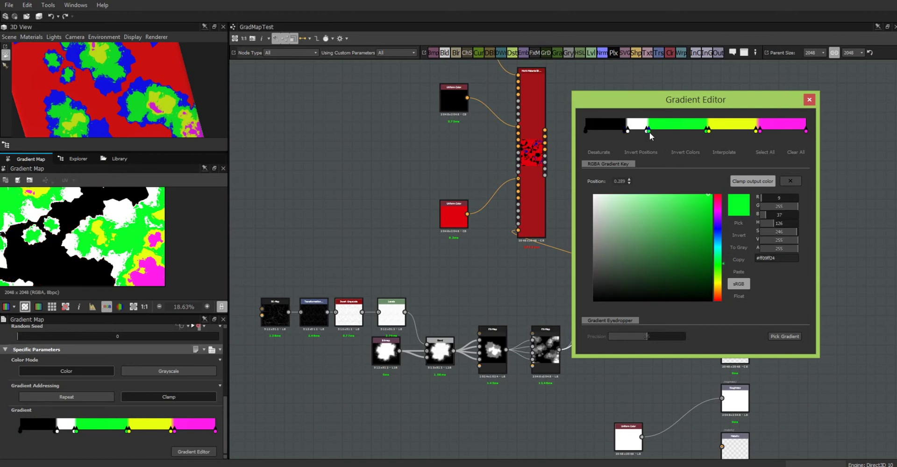
left_click(594, 300)
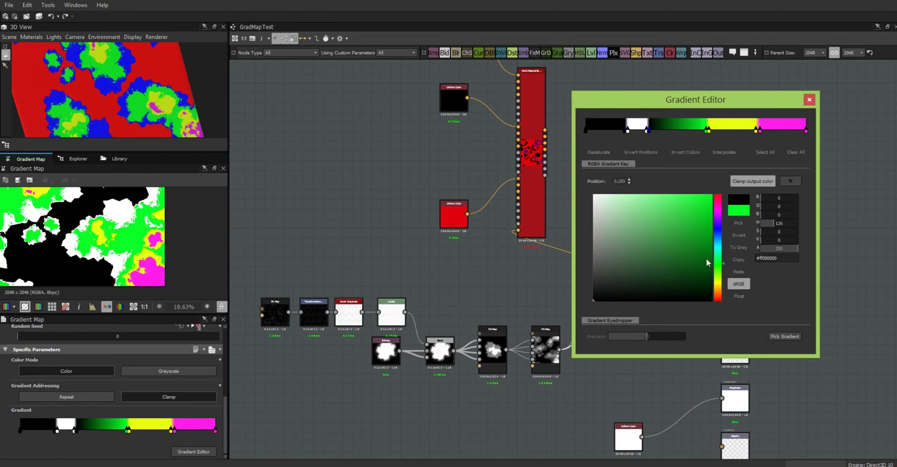
left_click(806, 131)
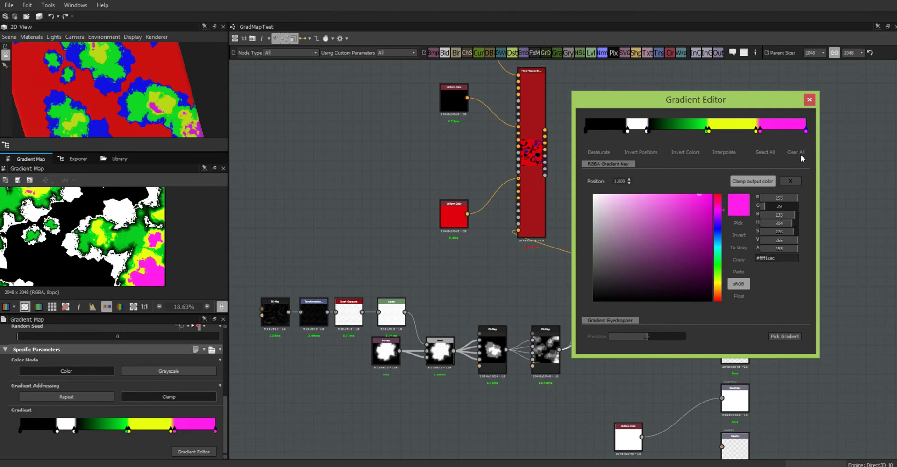
left_click(632, 300)
left_click(594, 300)
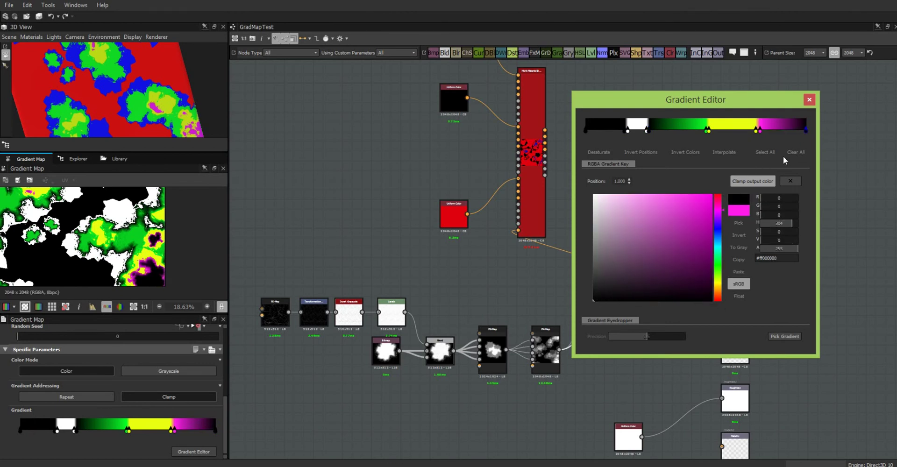
Delete the green, yellow and magenta stops, leaving one white band on black.
left_click(776, 138)
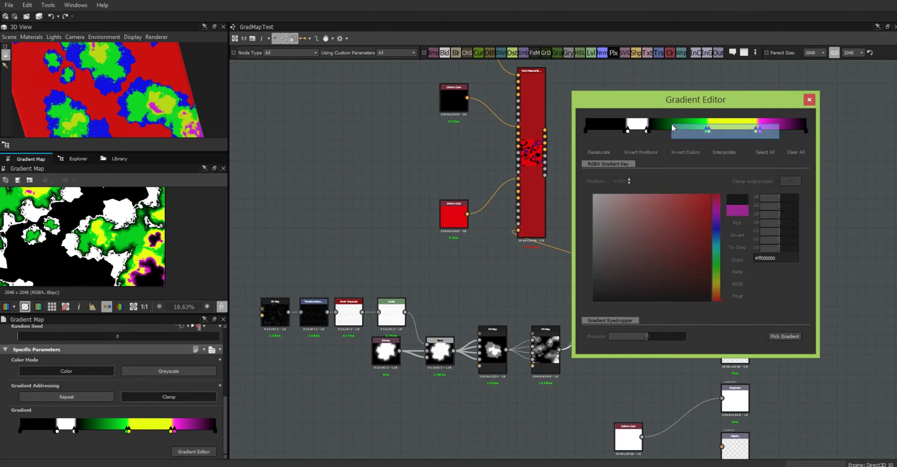
key("Delete")
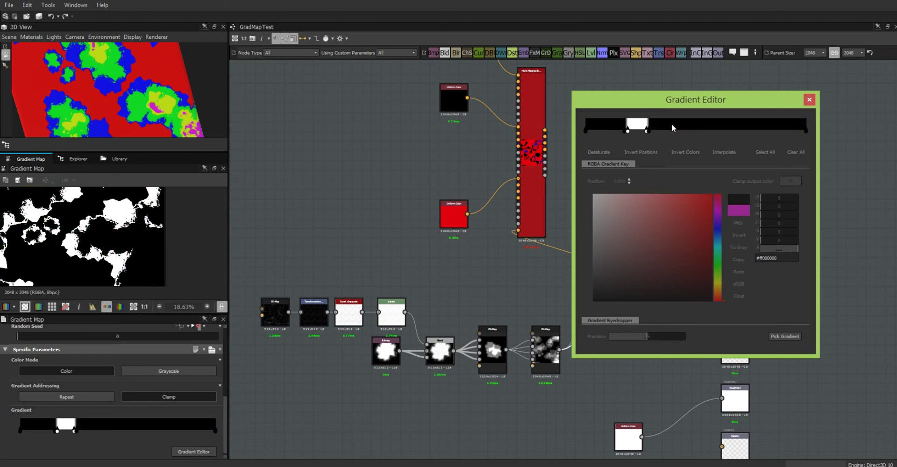
left_click(123, 155)
left_click_drag(123, 141, 123, 93)
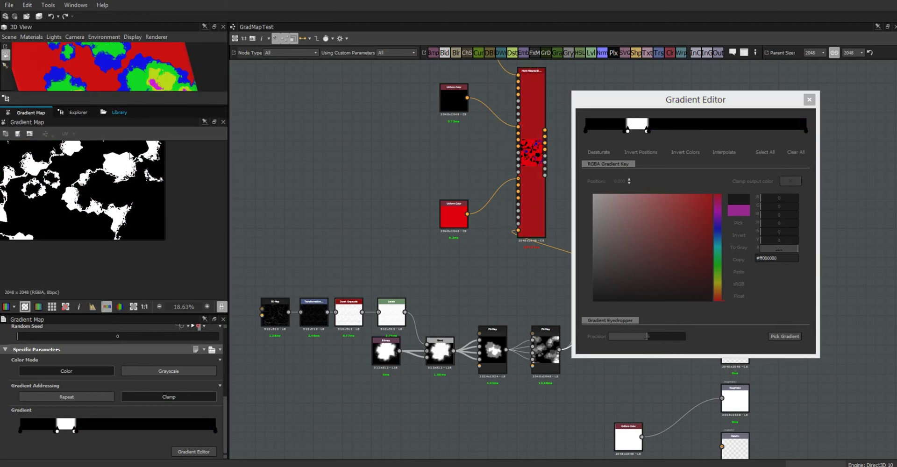
scroll(123, 184, "up", 3)
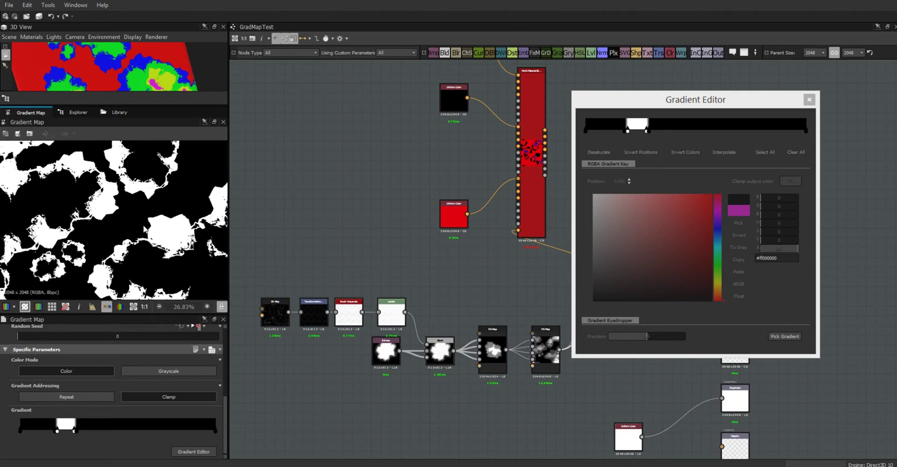
left_click_drag(130, 70, 128, 96)
scroll(128, 96, "up", 5)
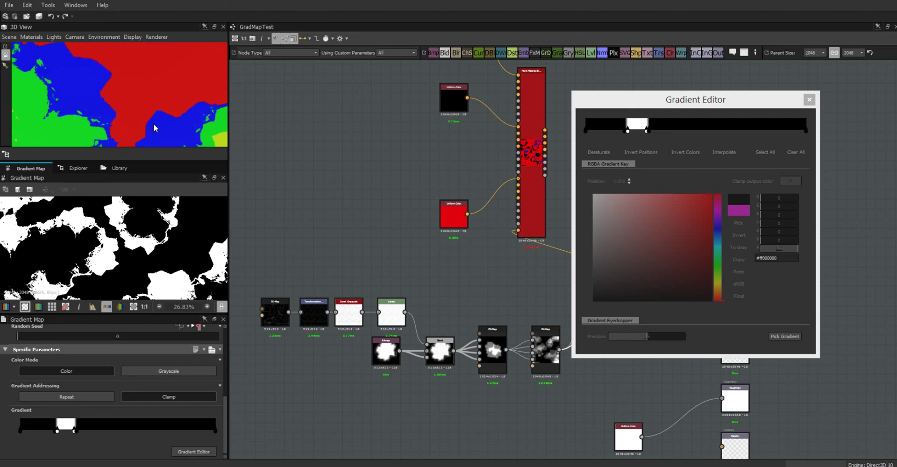
left_click_drag(155, 116, 155, 100)
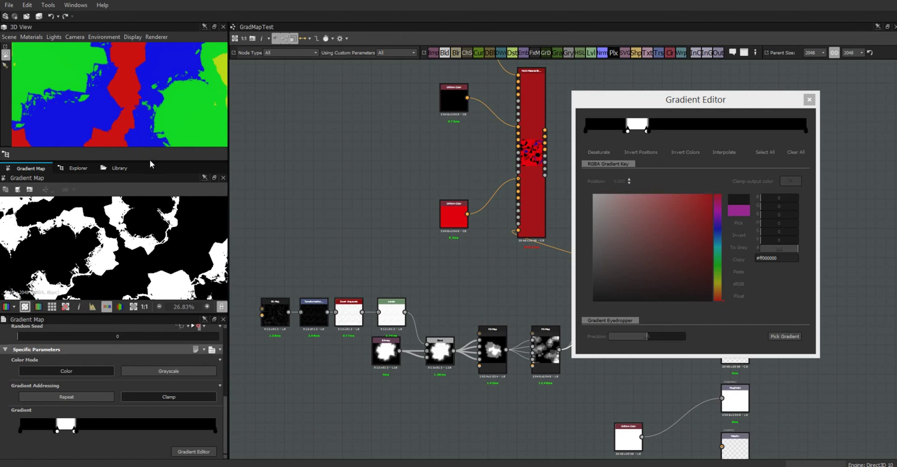
left_click_drag(149, 162, 148, 84)
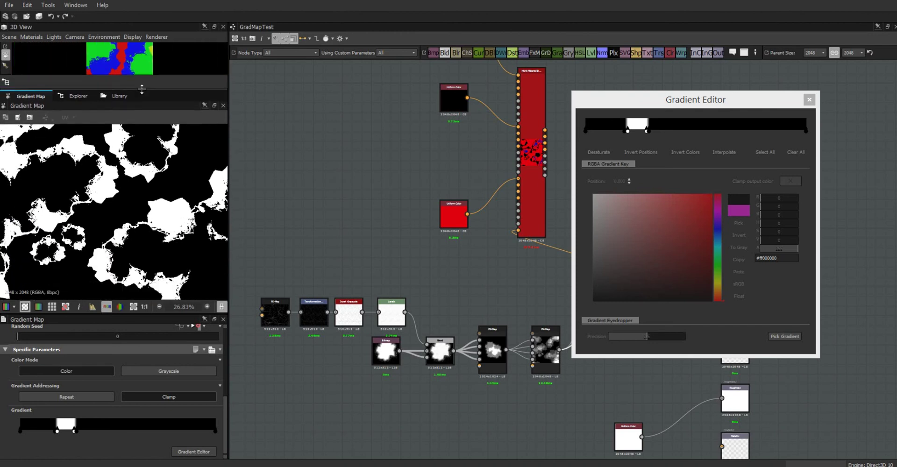
middle_click_drag(134, 162, 130, 187)
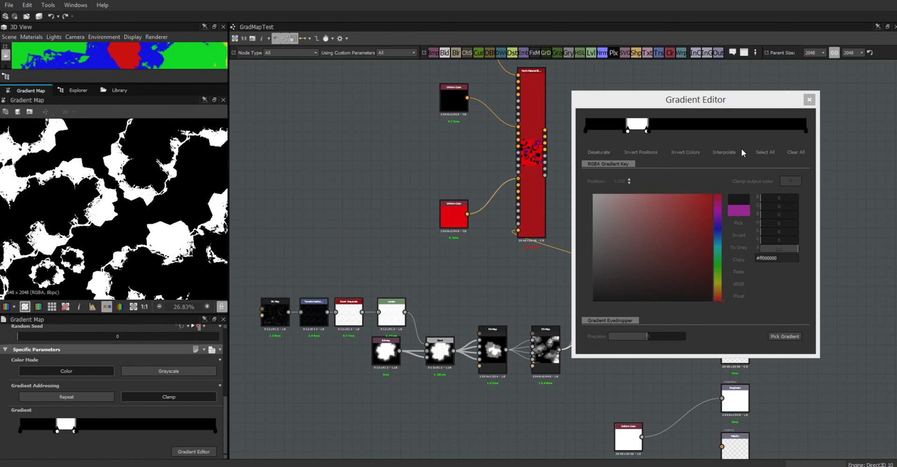
Add a black gradient stop at 0.374 so the white band fades softly into black.
left_click(657, 130)
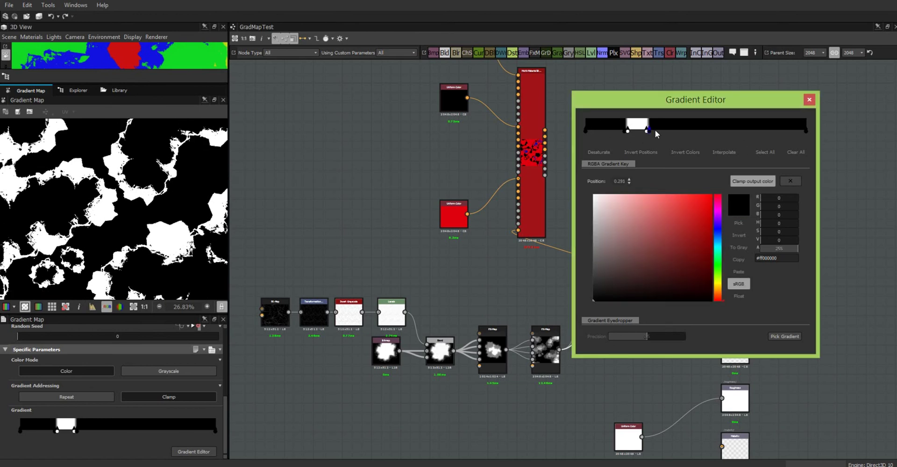
left_click_drag(657, 129, 603, 134)
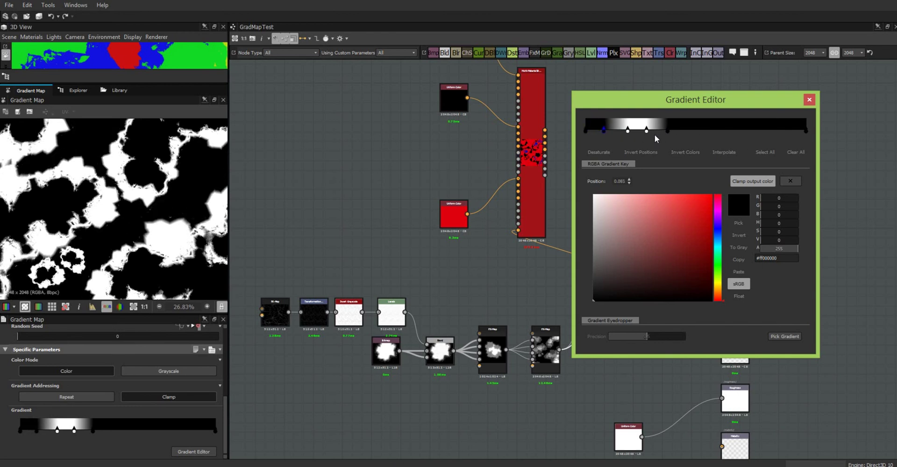
left_click_drag(674, 98, 792, 161)
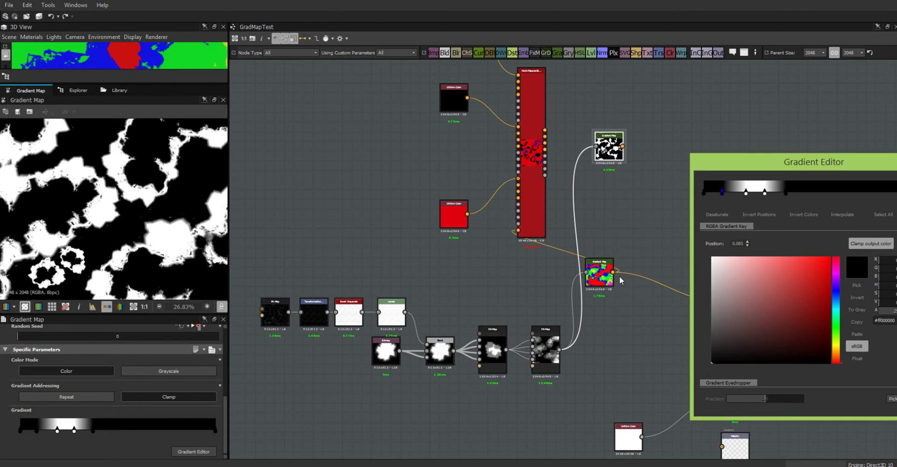
left_click_drag(608, 280, 587, 292)
left_click_drag(808, 166, 504, 176)
left_click(624, 172)
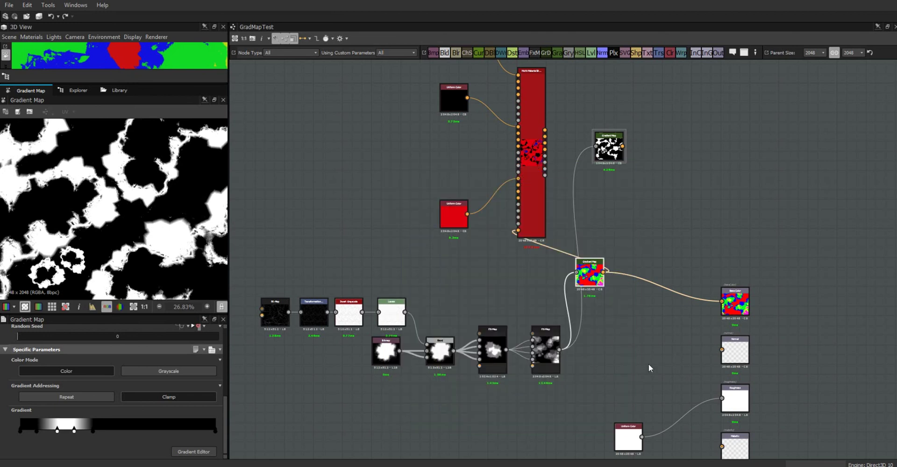
middle_click_drag(649, 366, 553, 176)
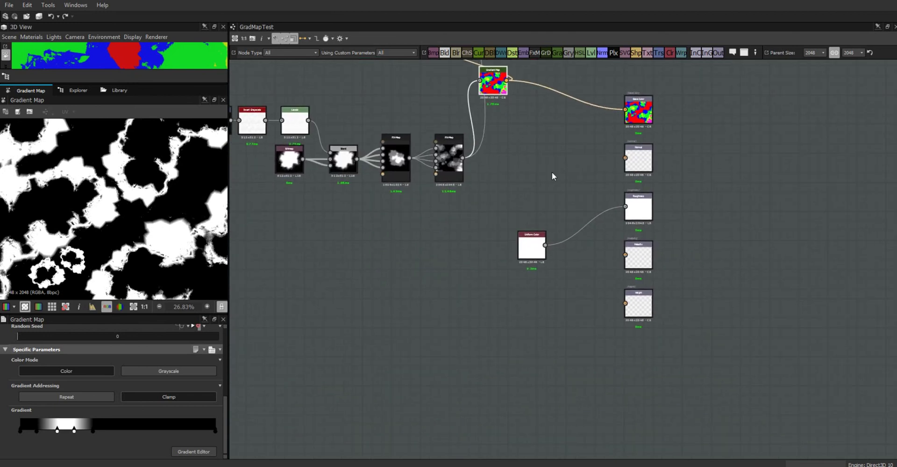
left_click(347, 37)
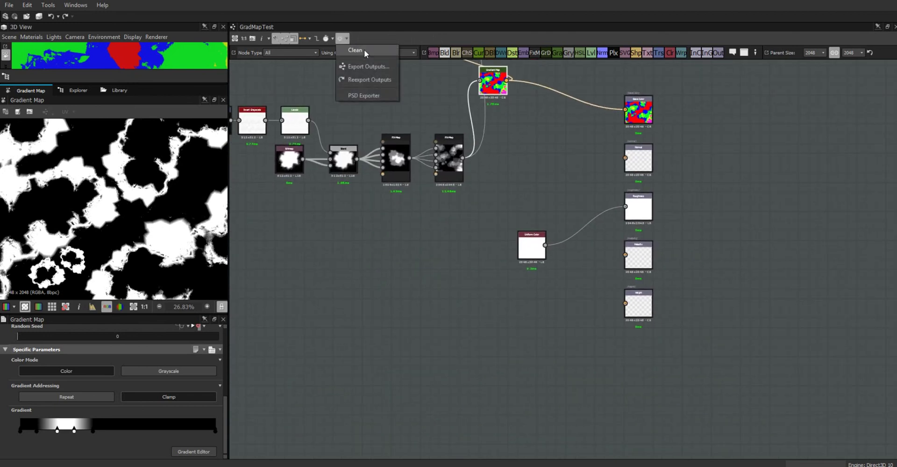
left_click(542, 182)
middle_click_drag(553, 213, 624, 383)
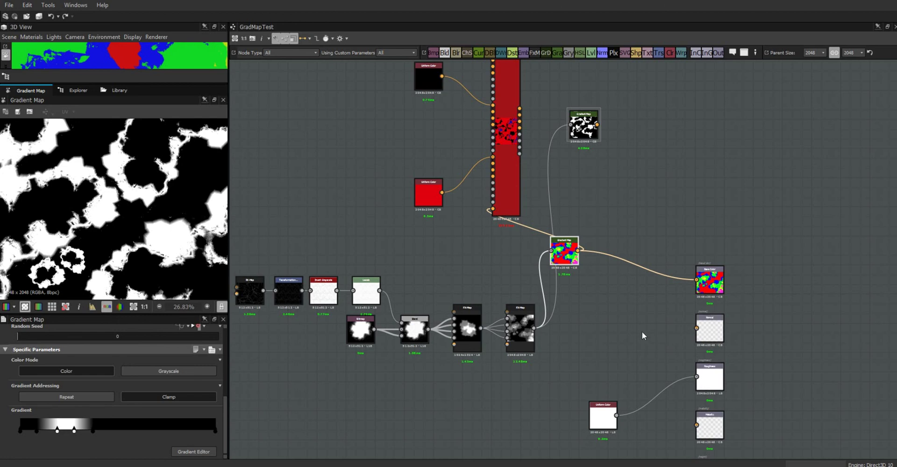
middle_click_drag(642, 332, 612, 139)
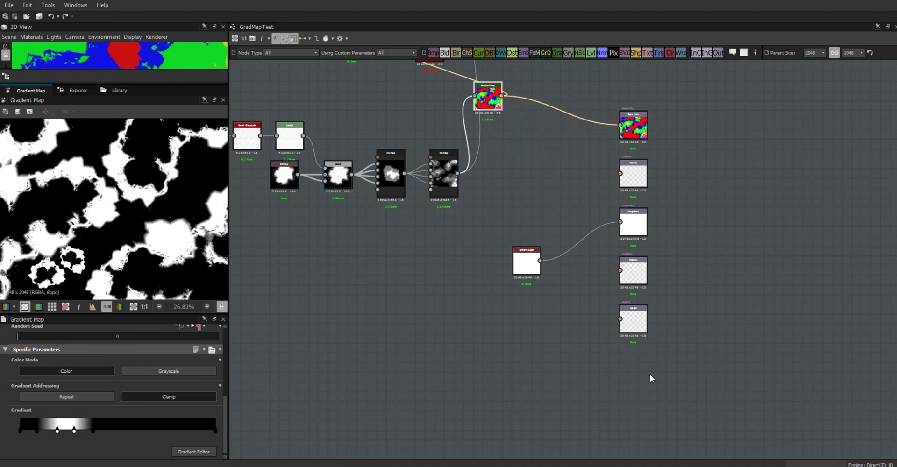
middle_click_drag(634, 388, 594, 271)
Add an Output node and set its identifier to temp.
right_click(591, 267)
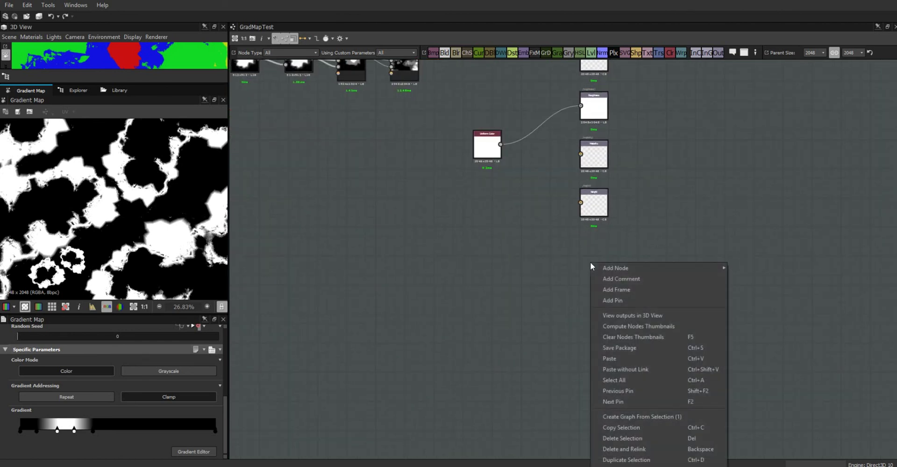
mouse_move(680, 268)
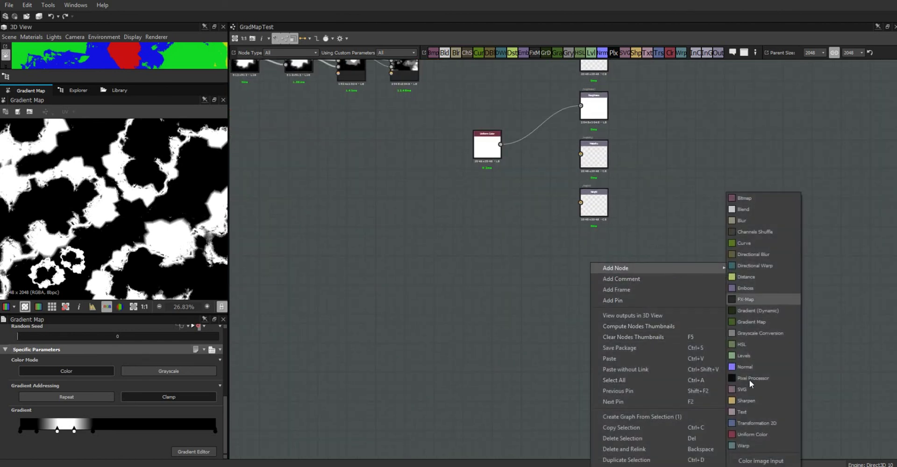
left_click(747, 461)
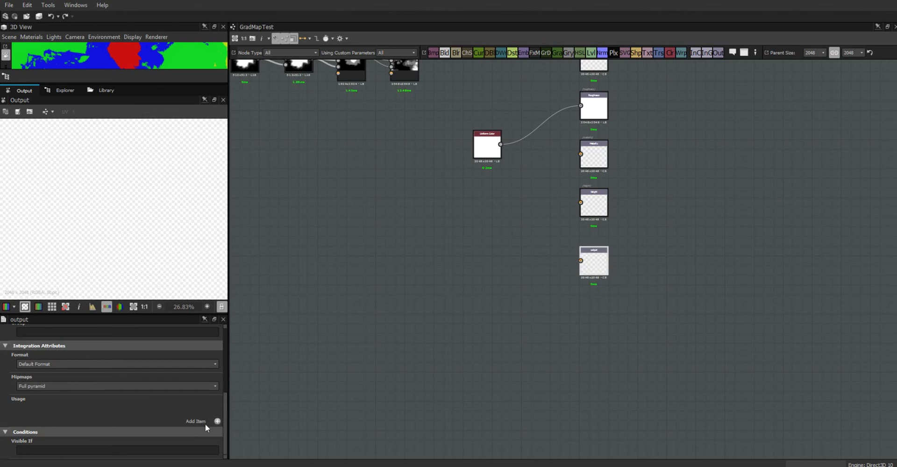
scroll(224, 425, "up", 5)
double_click(27, 348)
type("temp")
key("Return")
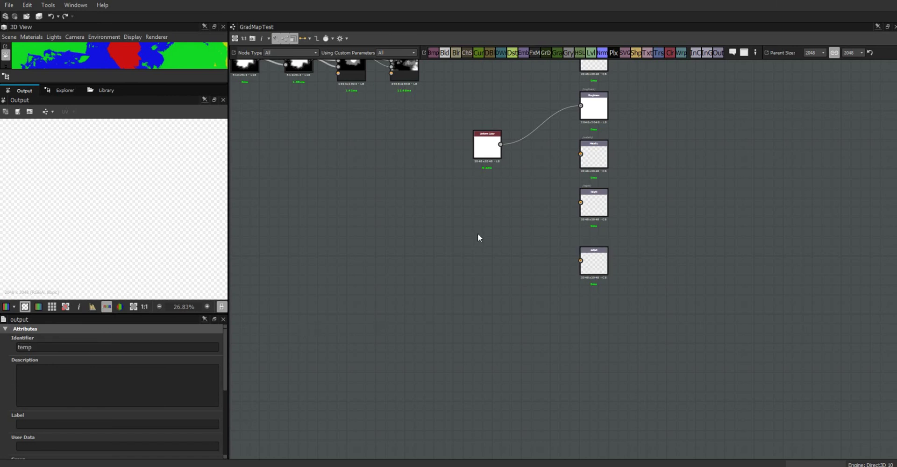
Wire the colour Gradient Map into temp and remove its Base Color link.
middle_click_drag(493, 250, 607, 360)
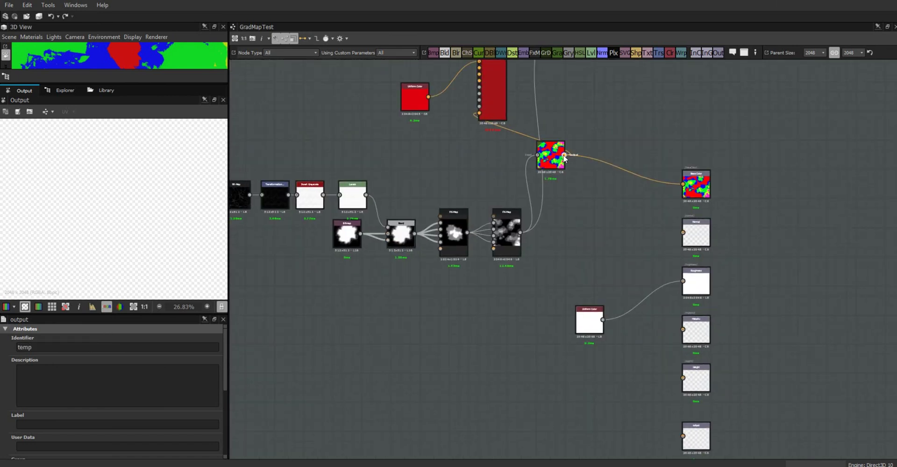
left_click_drag(564, 156, 524, 246)
middle_click_drag(353, 192, 434, 411)
left_click_drag(561, 184, 568, 250)
key("ctrl+z")
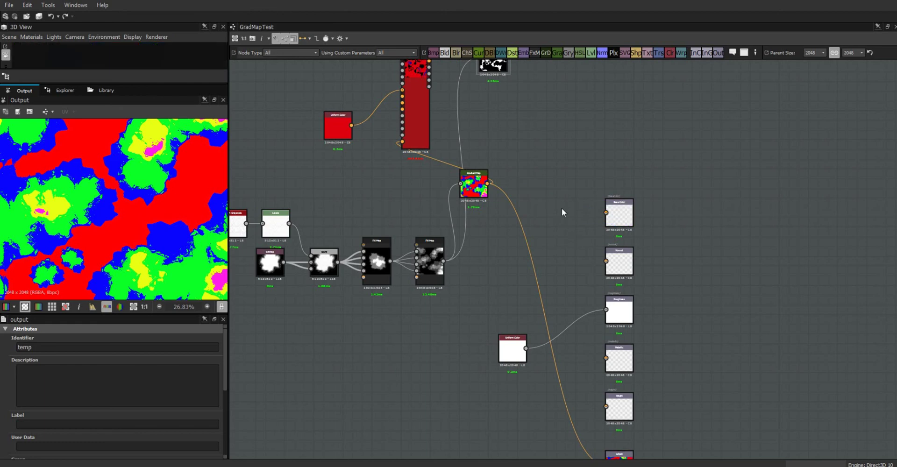
Nudge the temp output node into place in the graph.
middle_click_drag(563, 209, 630, 223)
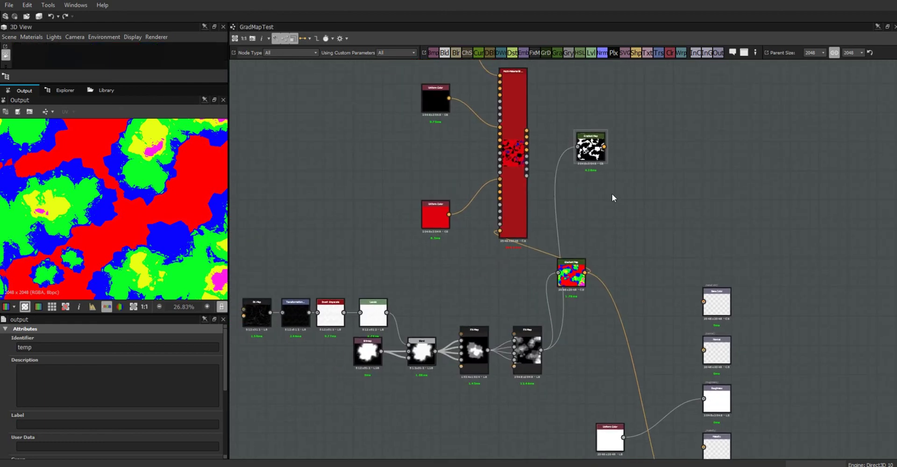
middle_click_drag(637, 302, 707, 378)
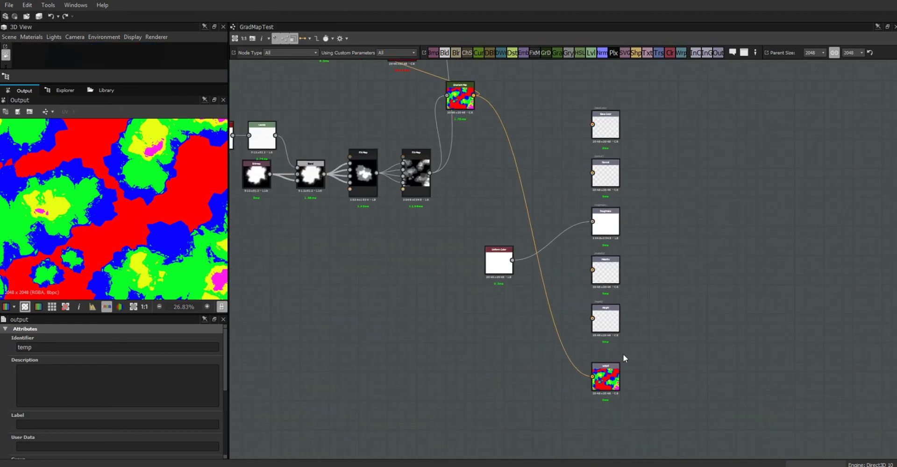
left_click_drag(607, 376, 607, 366)
left_click(660, 357)
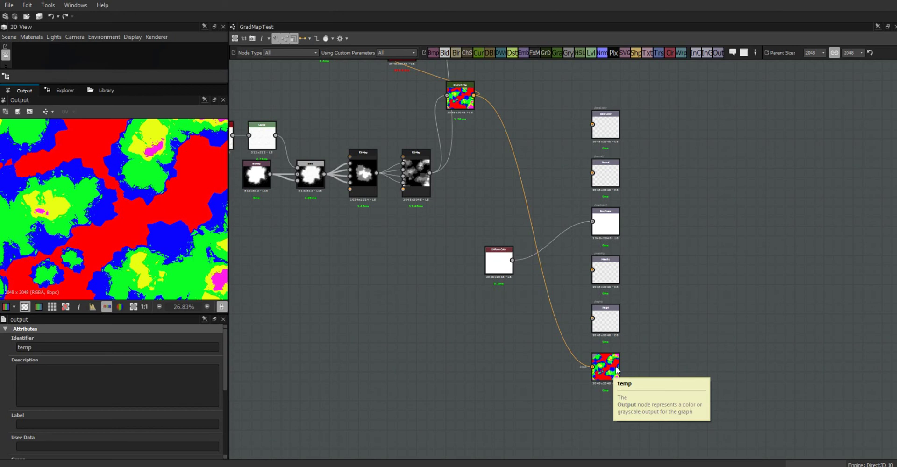
left_click_drag(617, 370, 617, 379)
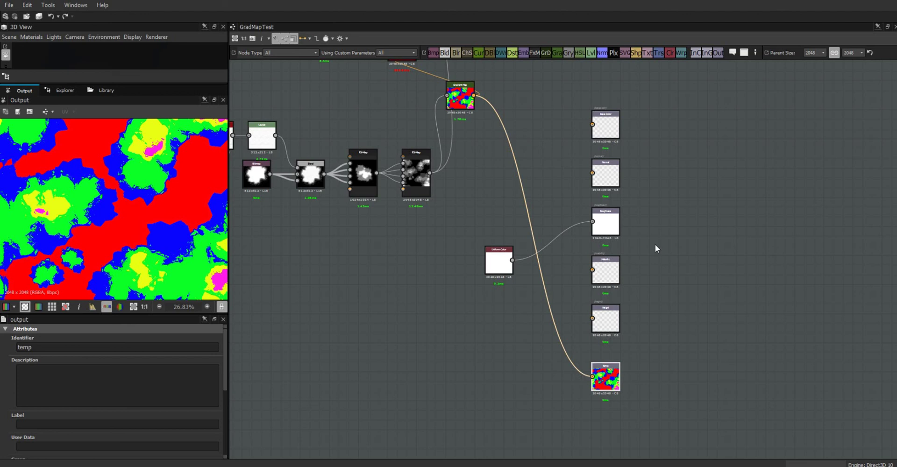
Duplicate the colour Gradient Map, keeping its FX-Map input, and move the copy up-right.
middle_click_drag(651, 306, 761, 438)
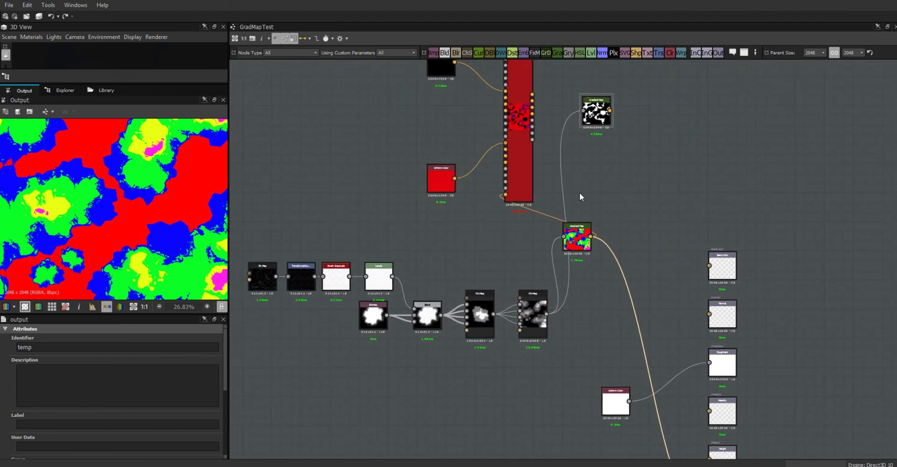
middle_click_drag(580, 191, 623, 310)
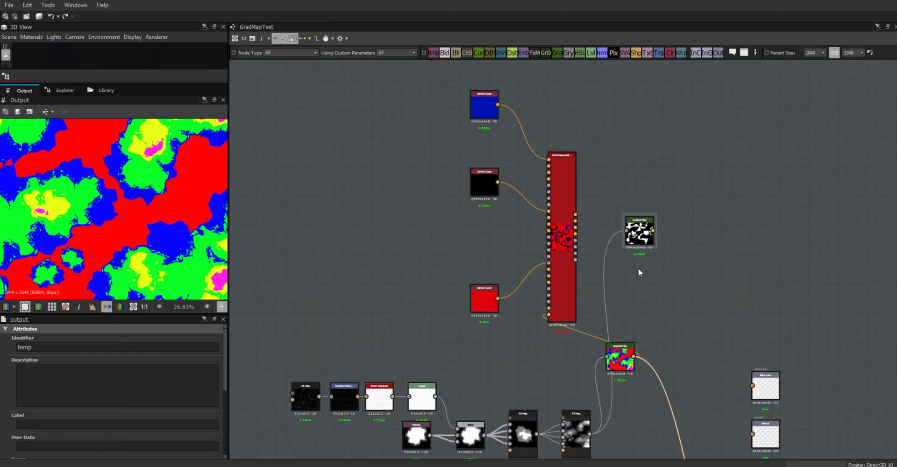
left_click(640, 231)
left_click(629, 361)
left_click_drag(629, 361, 638, 354)
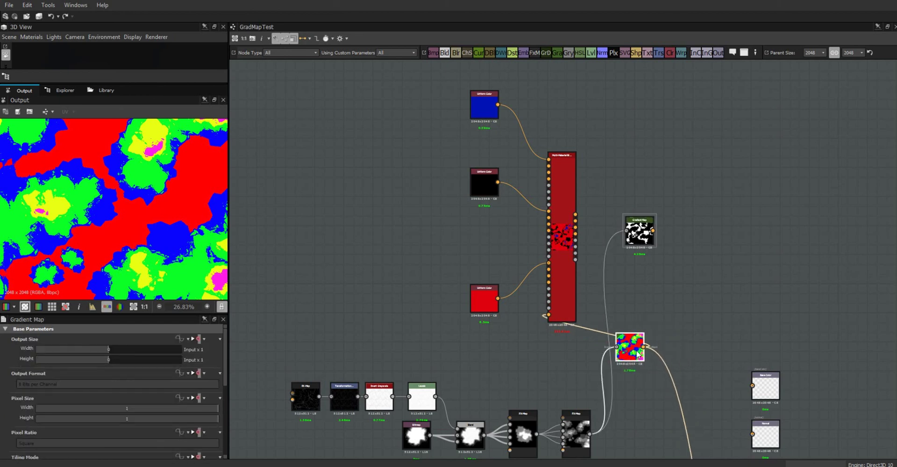
key("ctrl+d")
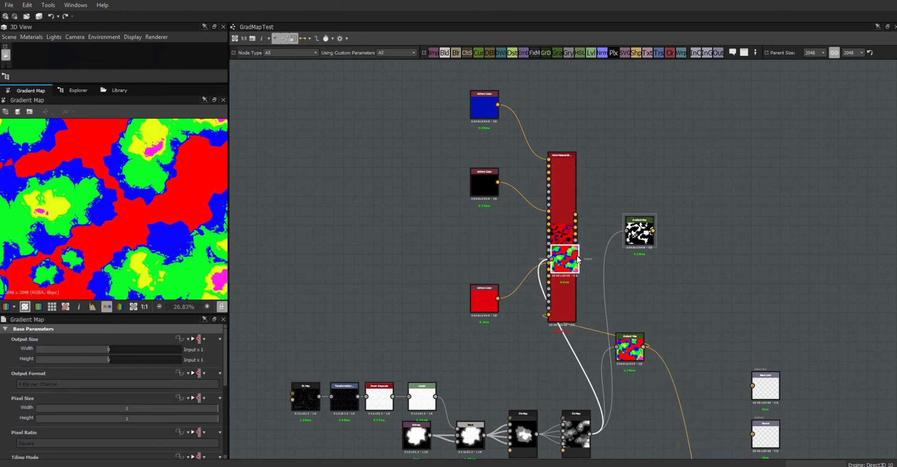
left_click_drag(578, 259, 727, 261)
left_click_drag(711, 216, 709, 209)
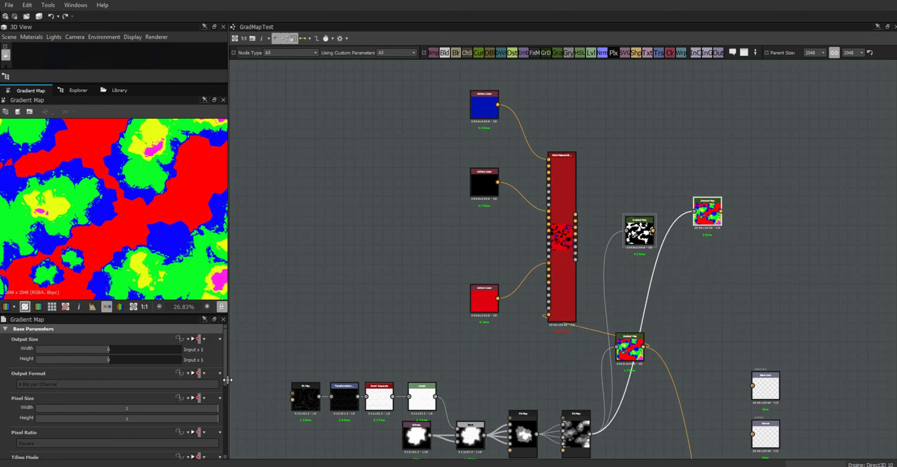
scroll(220, 398, "down", 10)
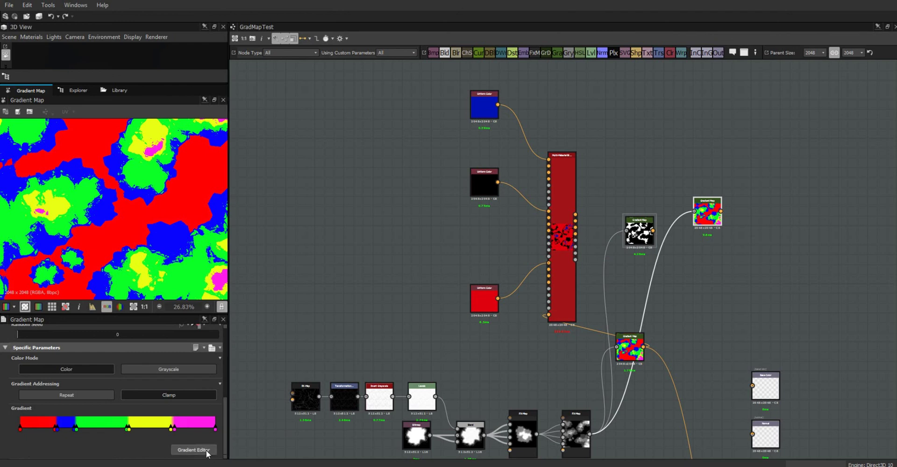
Recolour the copy's gradient keys: both magenta-side keys to white, the yellow key to black.
left_click(206, 450)
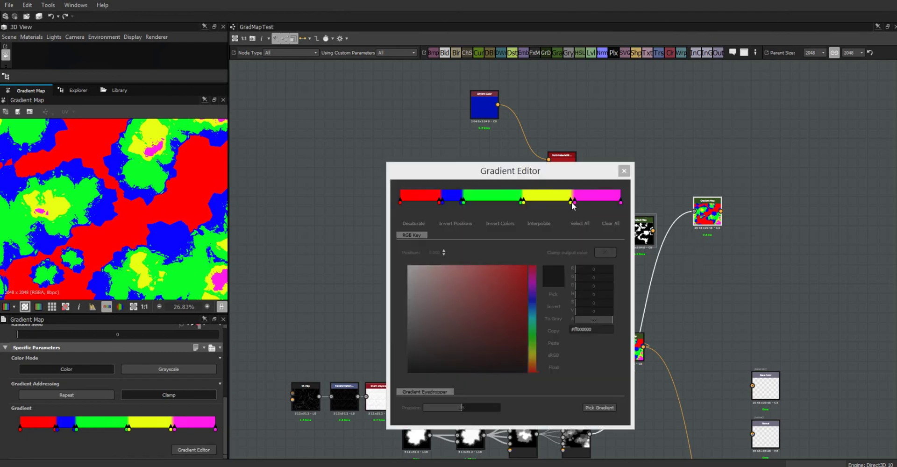
left_click(572, 203)
left_click_drag(427, 300, 395, 260)
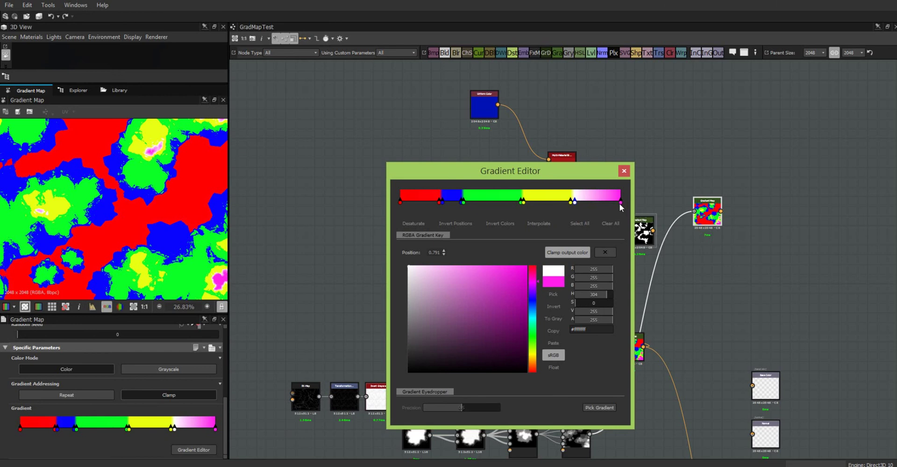
left_click(621, 202)
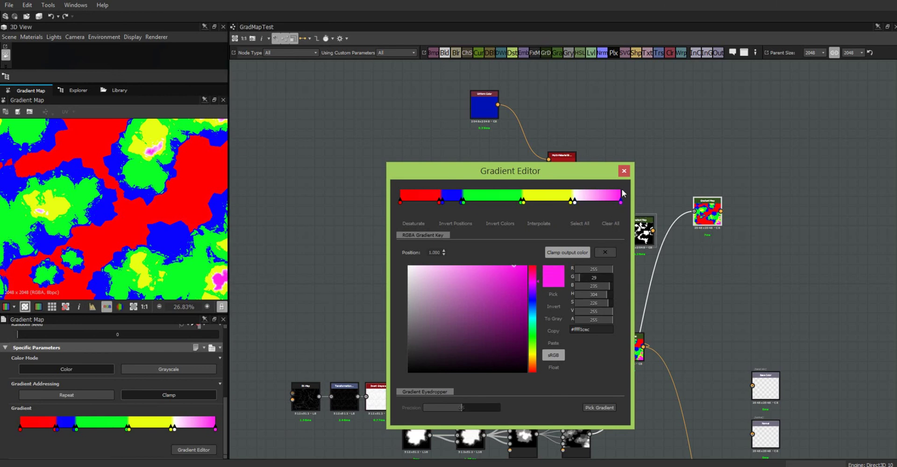
left_click_drag(412, 275, 405, 264)
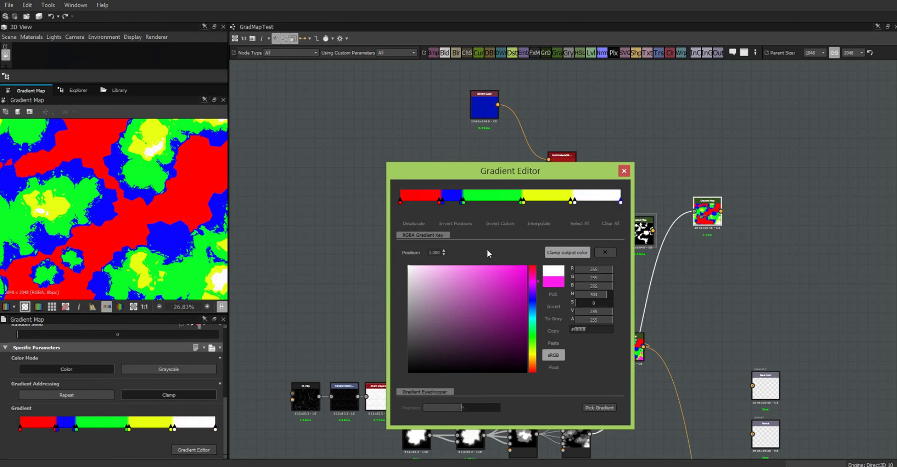
left_click(571, 202)
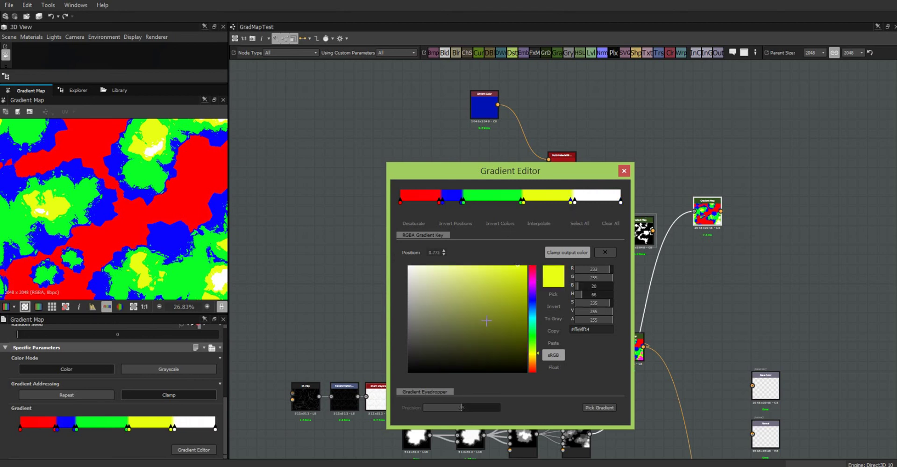
left_click_drag(472, 337, 409, 372)
Delete the red, blue and green keys and add a black key at 0.687 for a soft ramp.
left_click(401, 202)
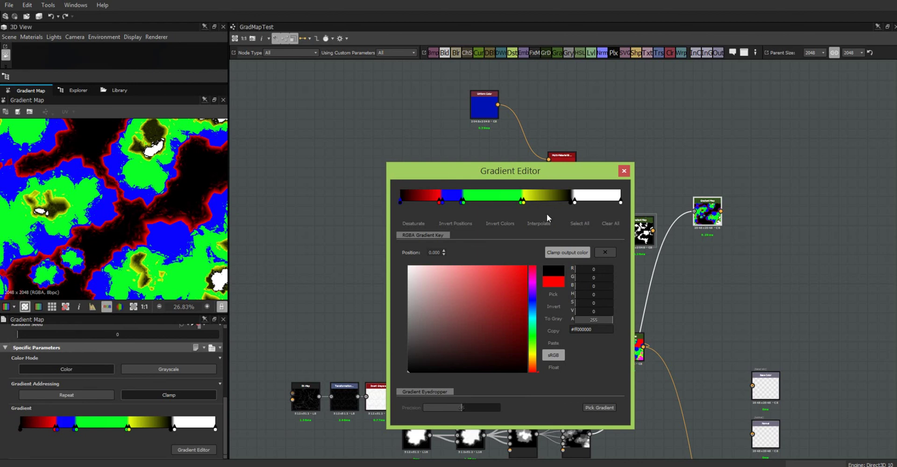
left_click_drag(441, 202, 459, 206)
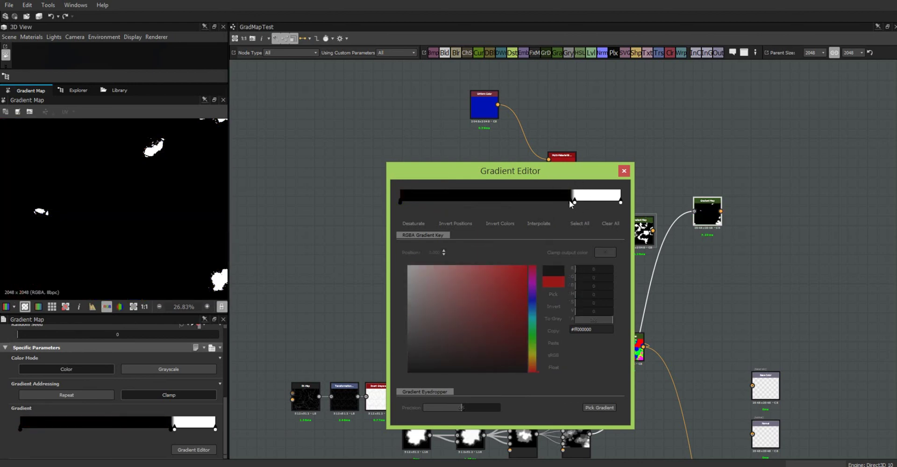
left_click(570, 201)
left_click_drag(570, 201, 549, 207)
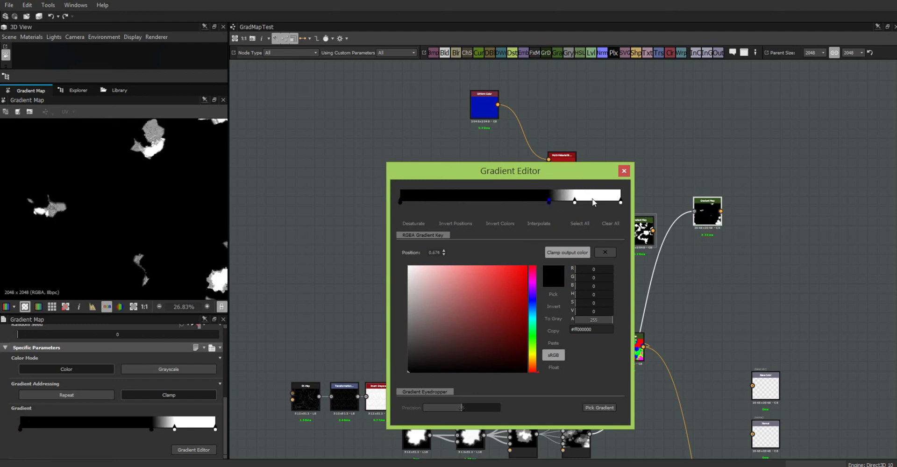
left_click(636, 173)
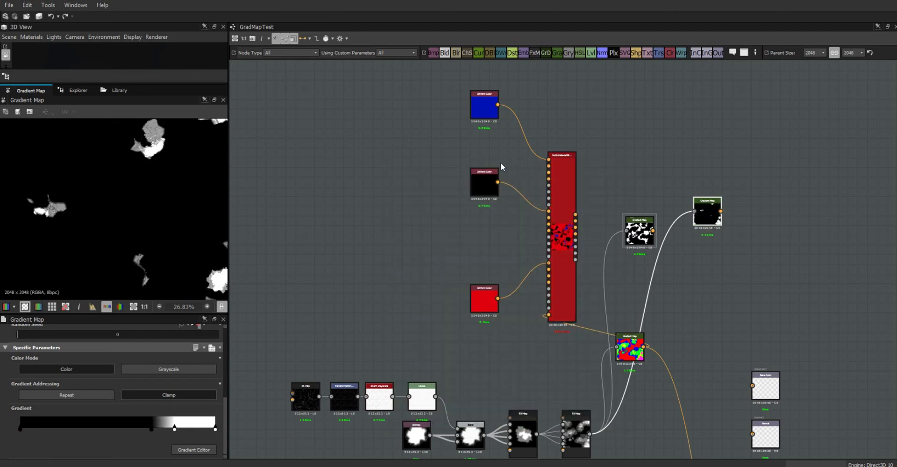
scroll(500, 163, "down", 1)
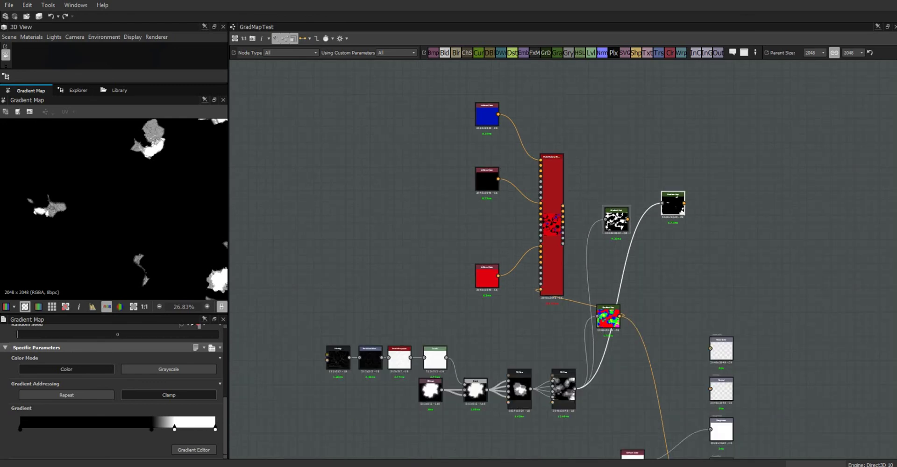